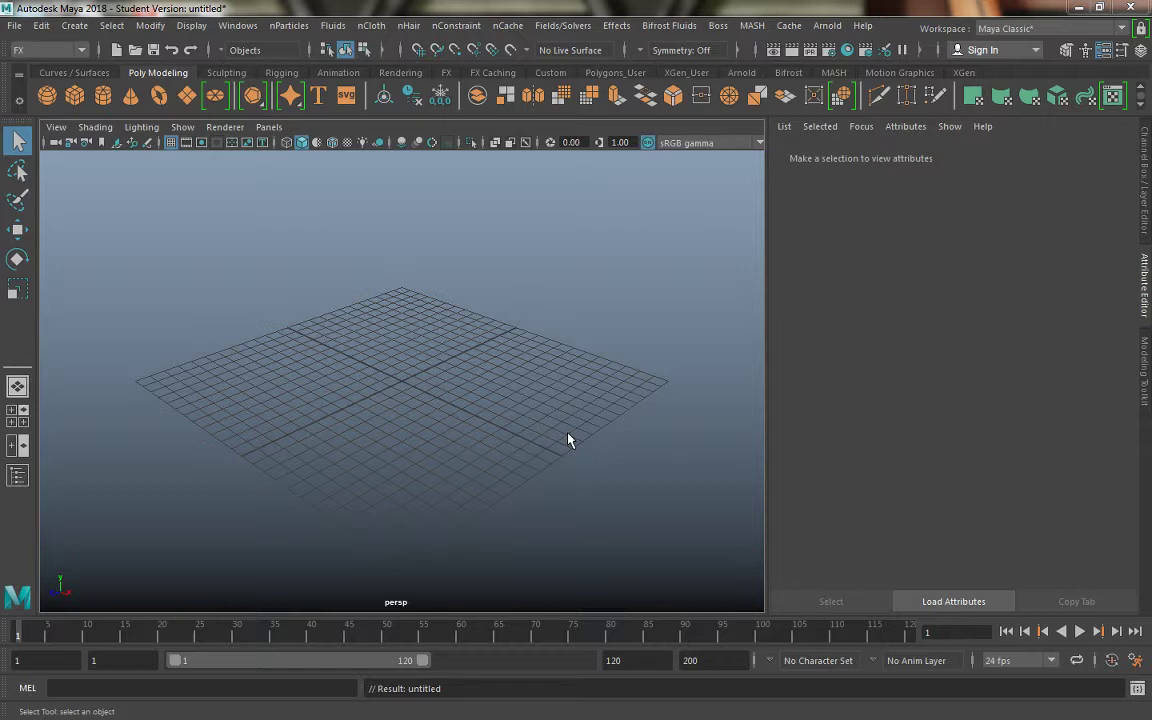
Create a polygon sphere at the origin and assign it a new Lambert material
left_click(52, 90)
right_click_drag(370, 350, 437, 604)
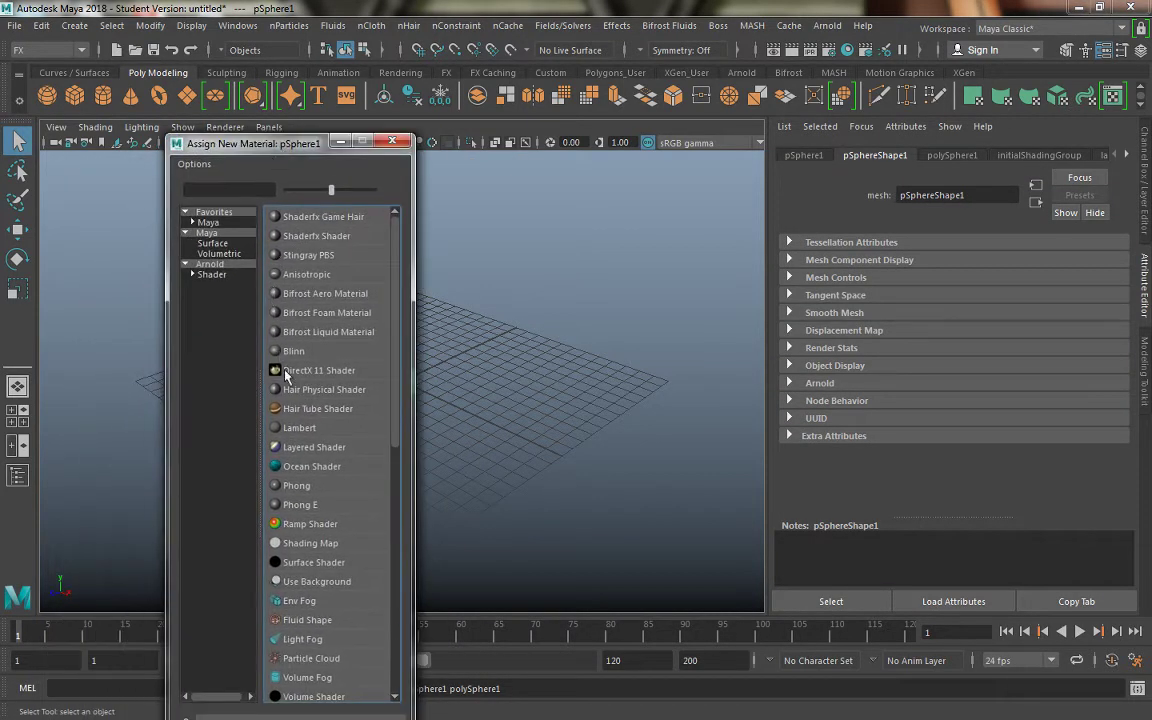
left_click(303, 430)
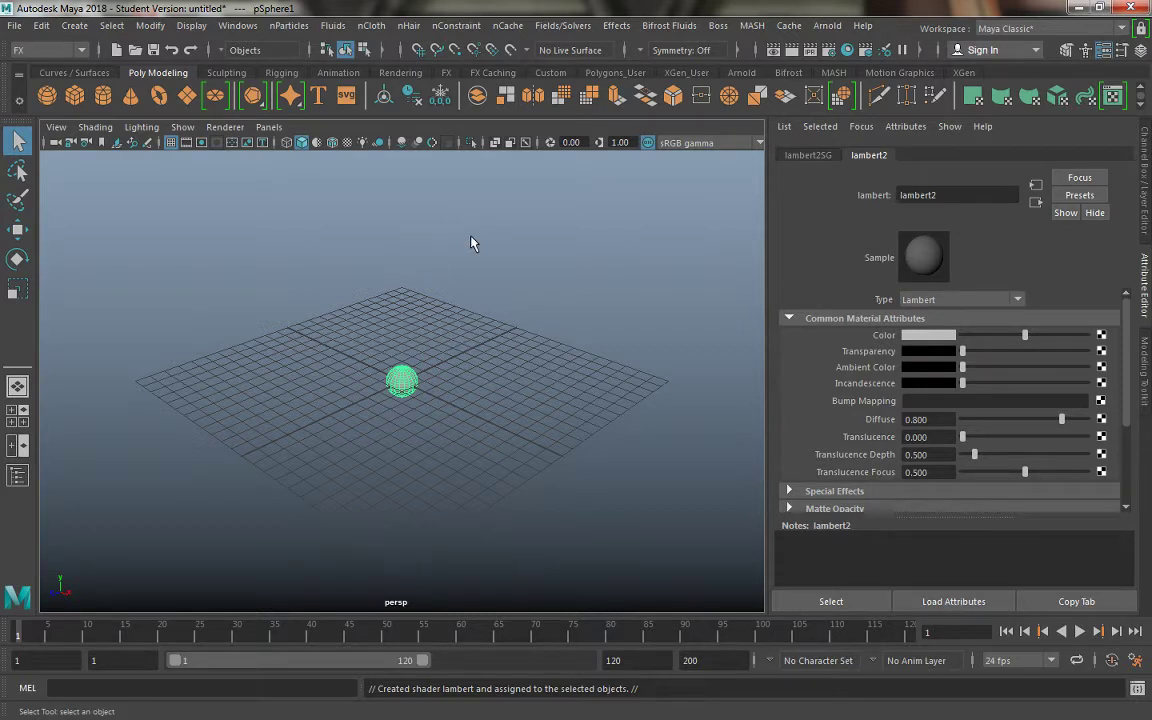
Examine the creation options of the Fire effect, from emitter type and density to turbulence and scale, and close them without applying
left_click(617, 26)
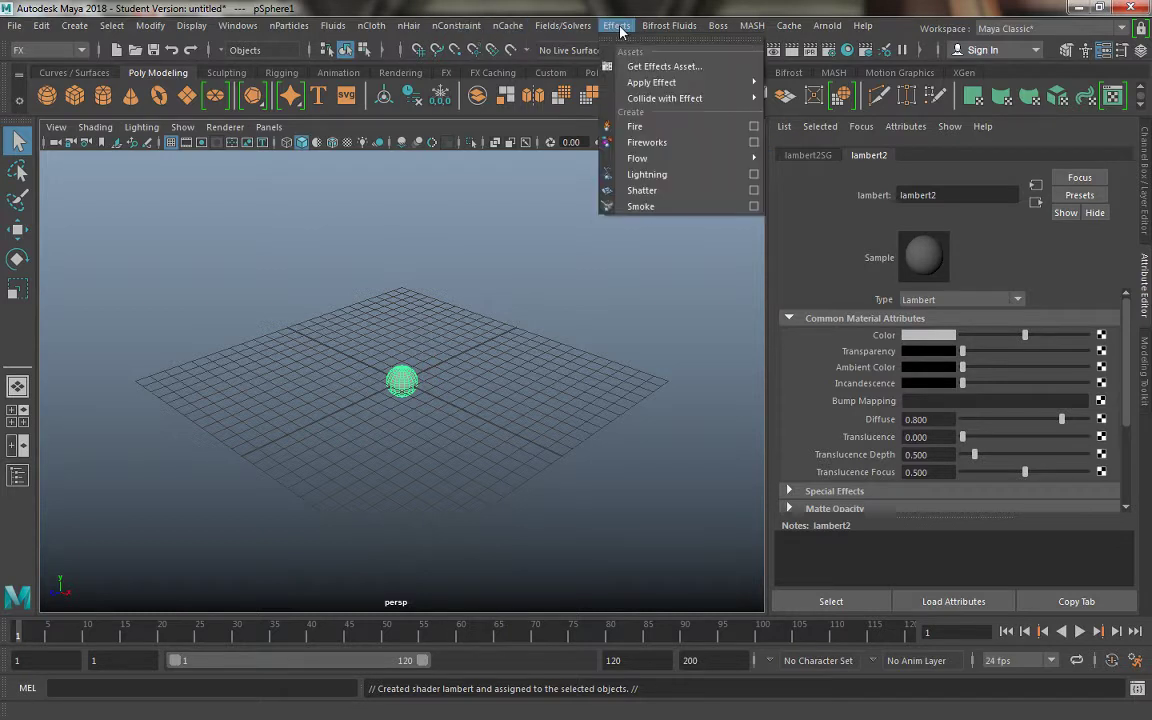
left_click(617, 26)
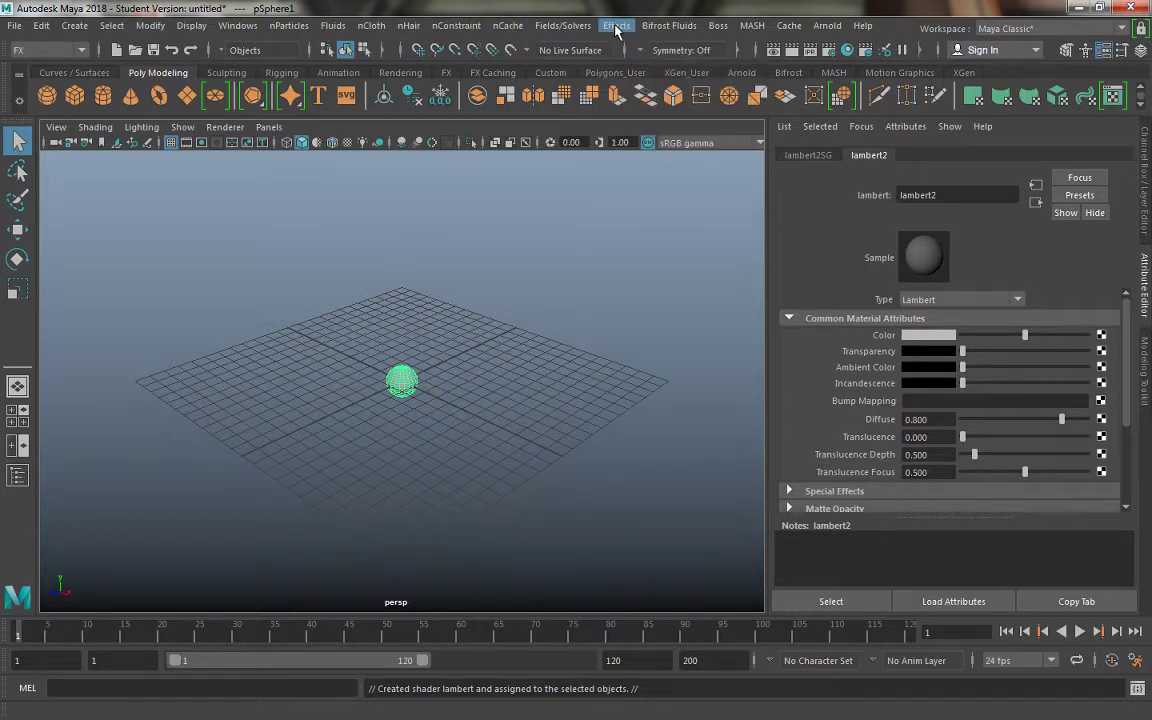
left_click(41, 51)
left_click(41, 116)
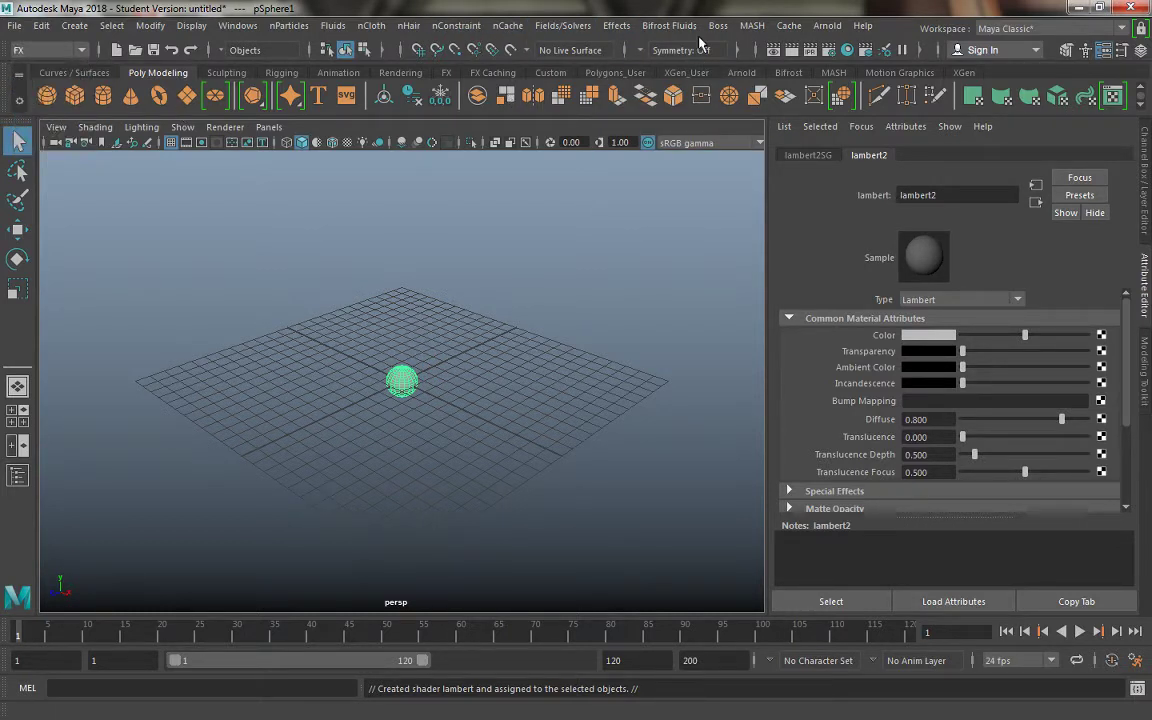
left_click(617, 26)
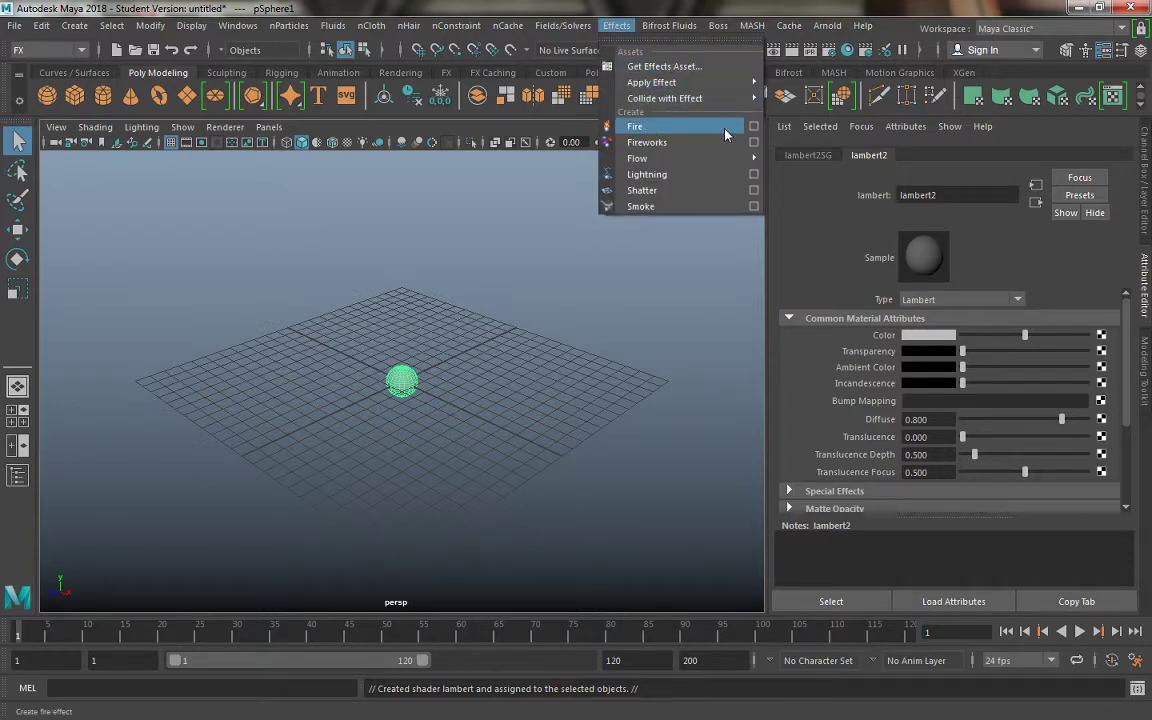
left_click(753, 127)
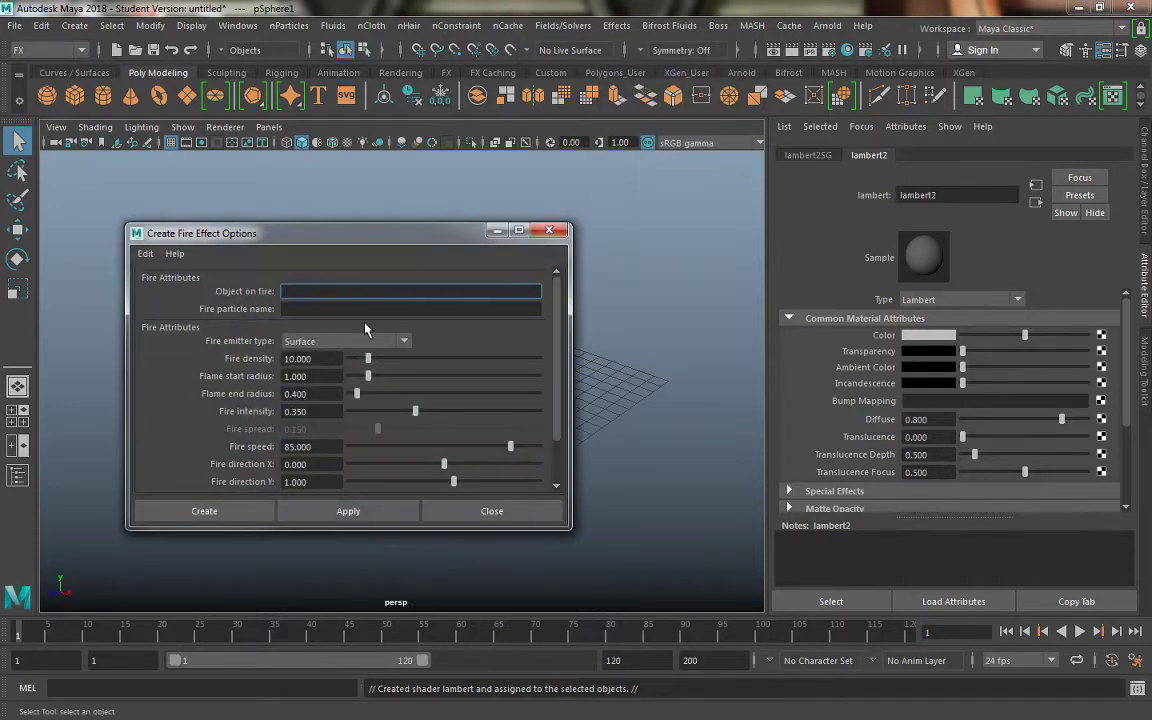
scroll(350, 320, "down", 2)
scroll(340, 352, "up", 2)
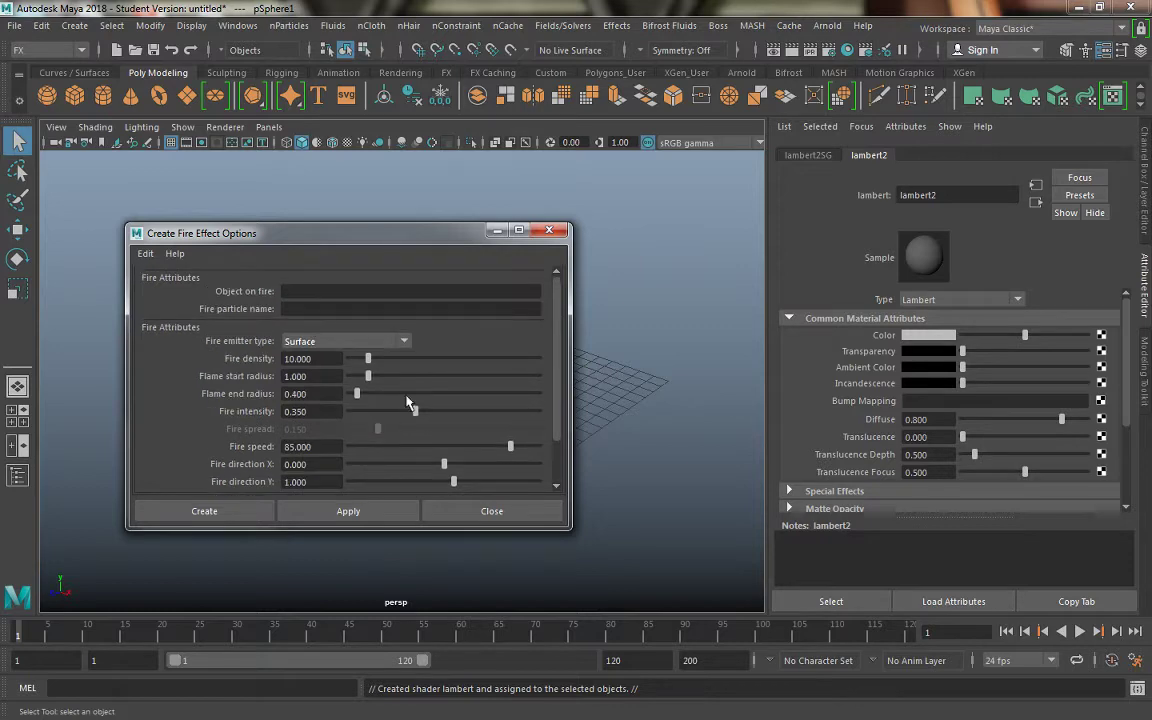
scroll(300, 418, "down", 2)
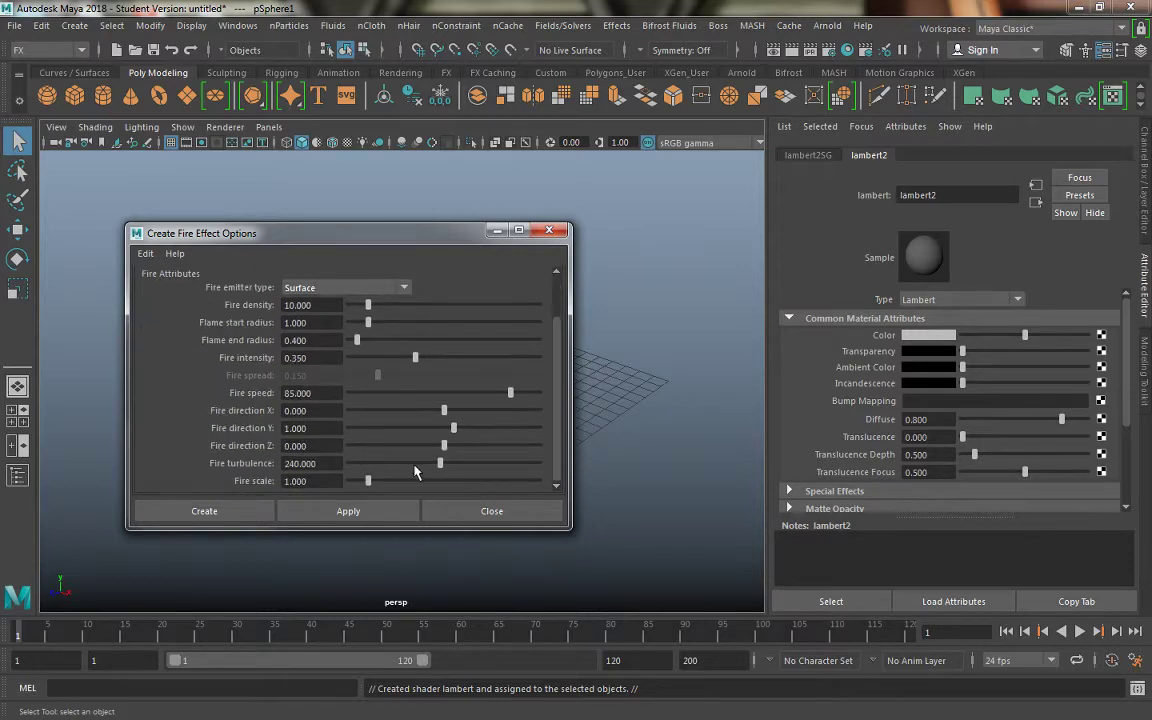
left_click(437, 508)
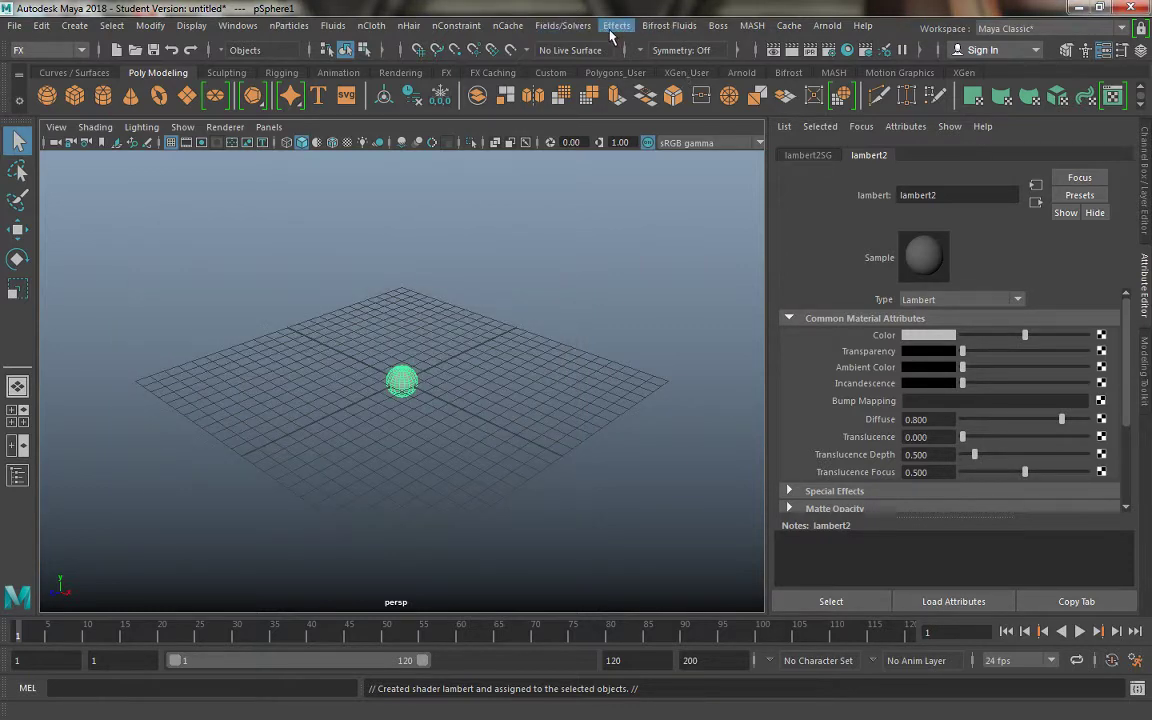
Create a Fire effect with default settings on the selected sphere and play the simulation up to frame 23
left_click(613, 26)
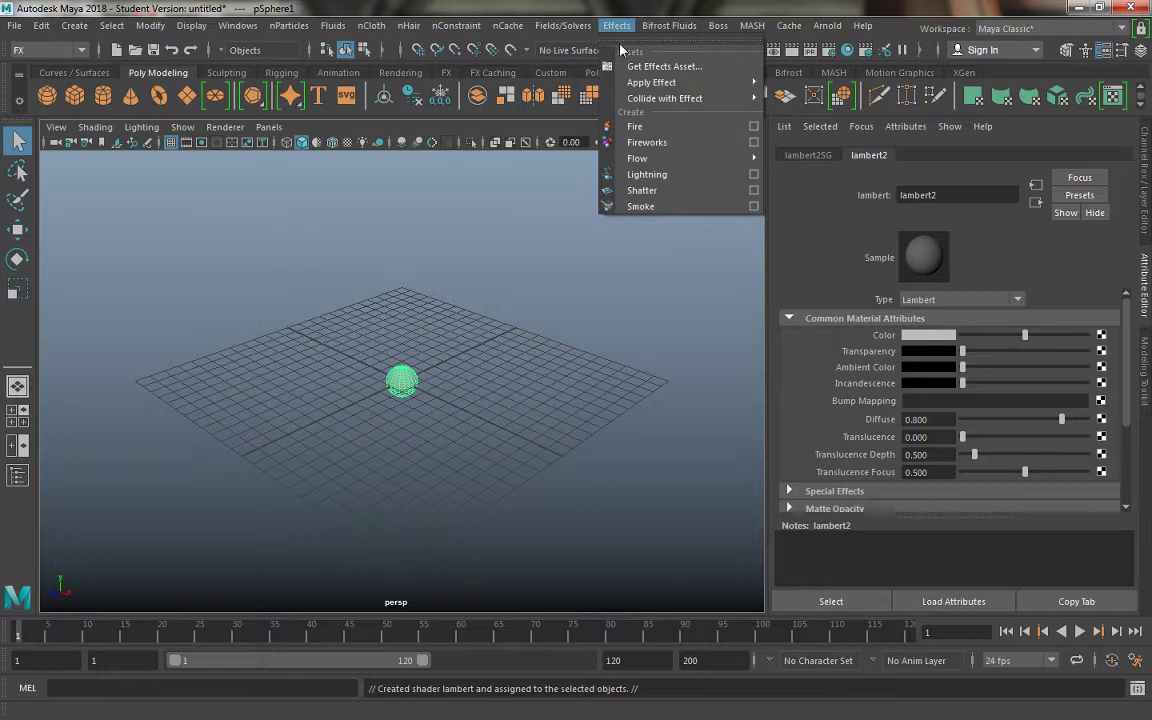
left_click(637, 128)
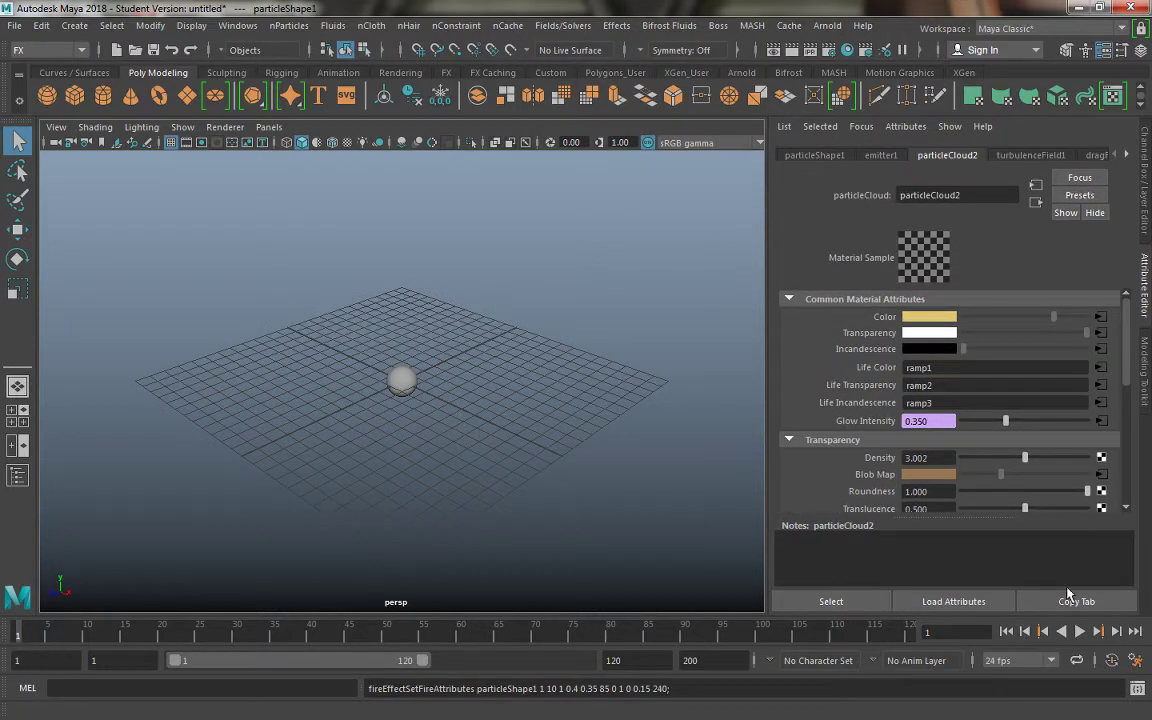
left_click(1079, 632)
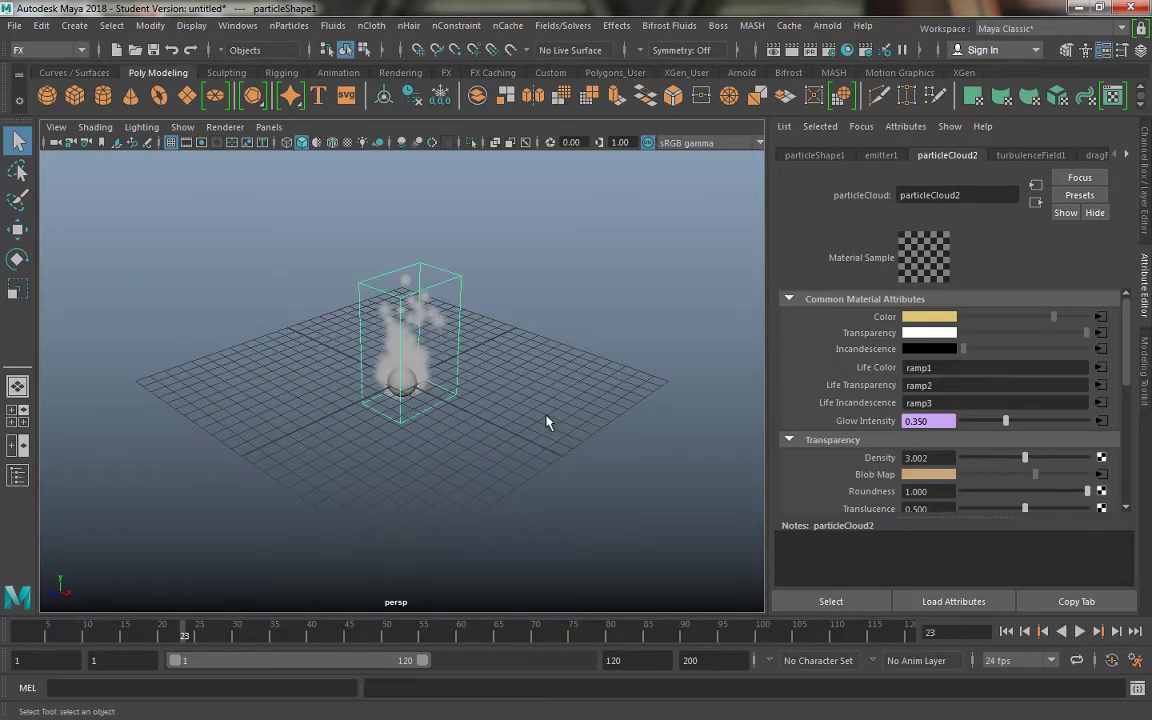
key("Escape")
left_click_drag(479, 397, 465, 522, "alt")
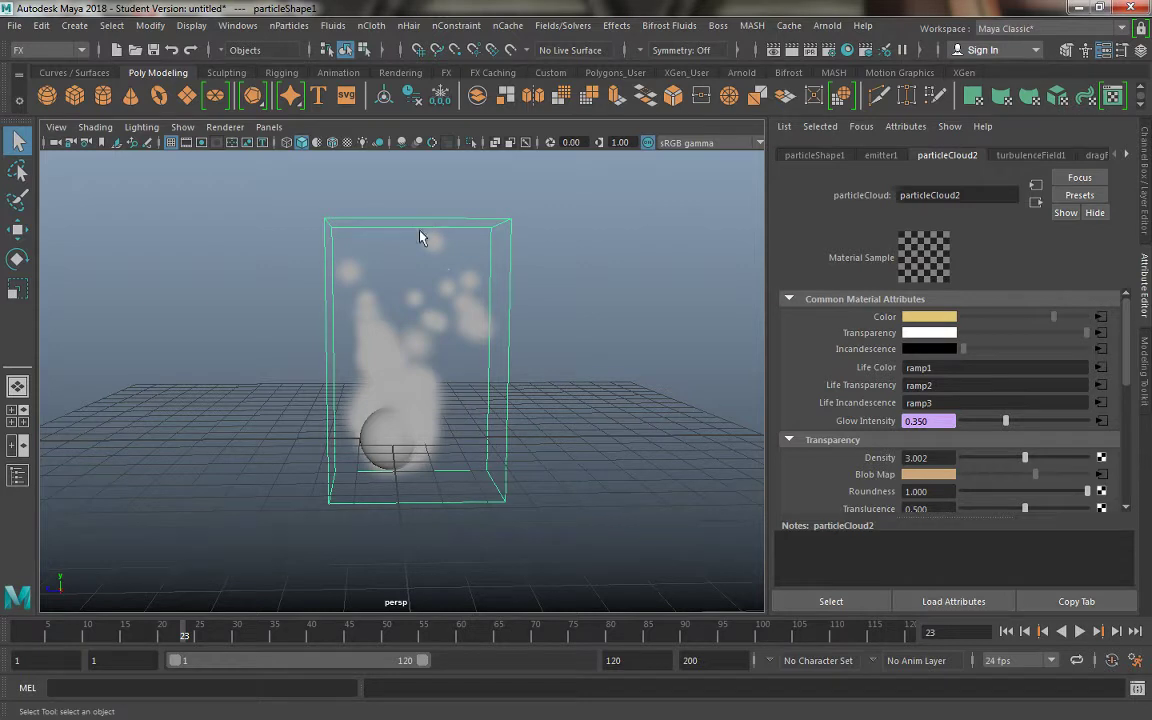
left_click_drag(420, 236, 444, 291, "alt")
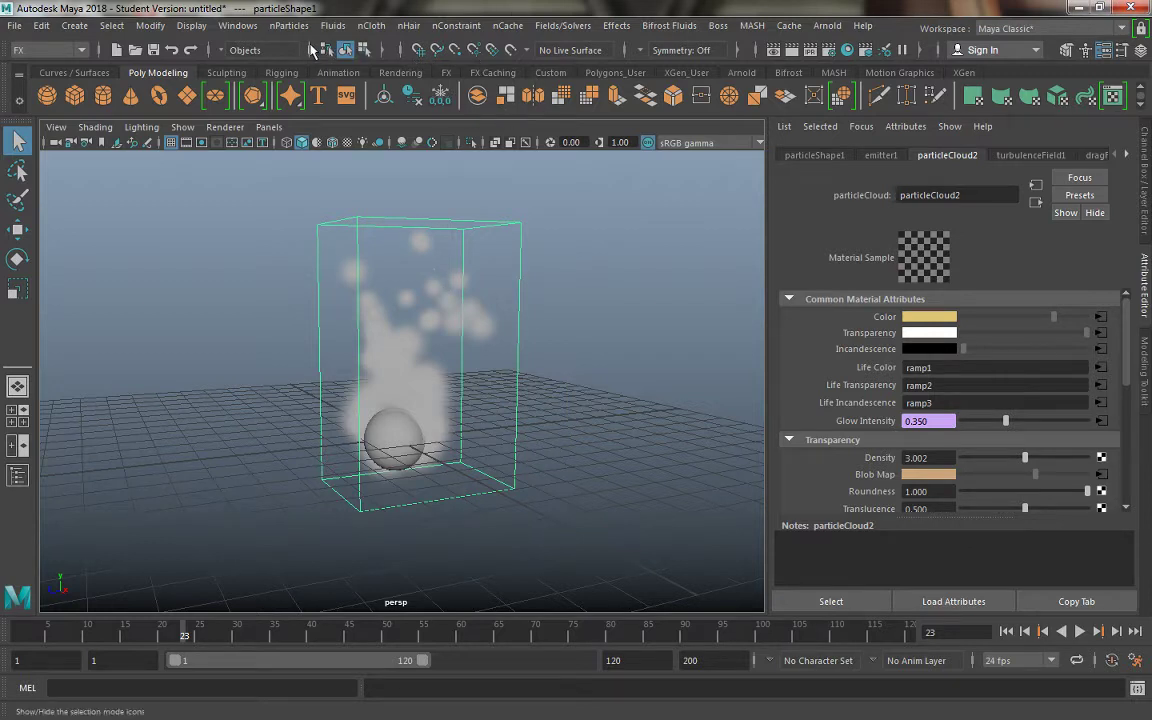
Switch to the Rendering tool set and set the scene's renderer to Maya Software in the render settings
left_click(48, 50)
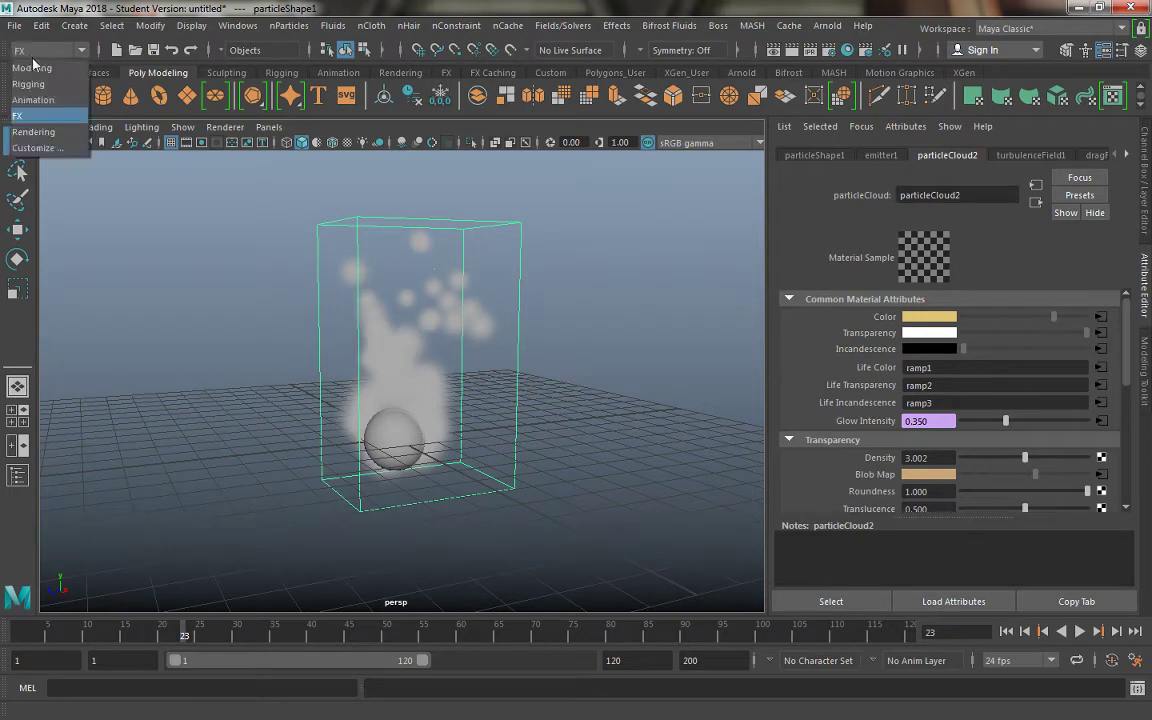
left_click(33, 132)
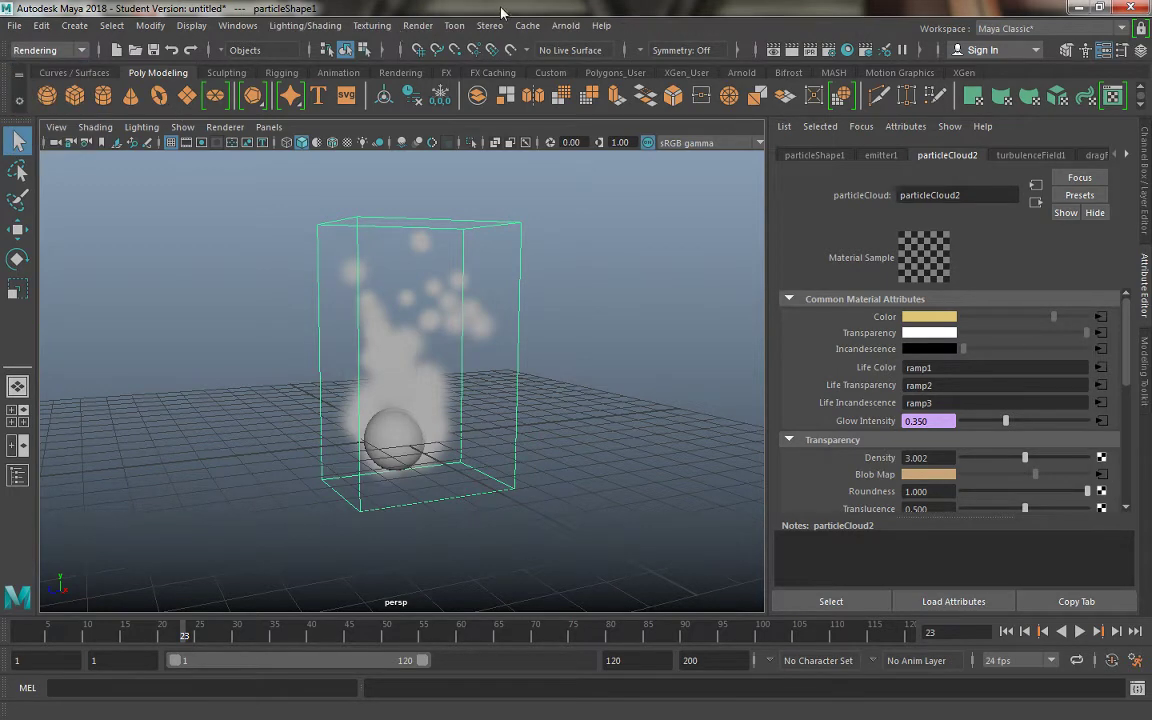
left_click(420, 28)
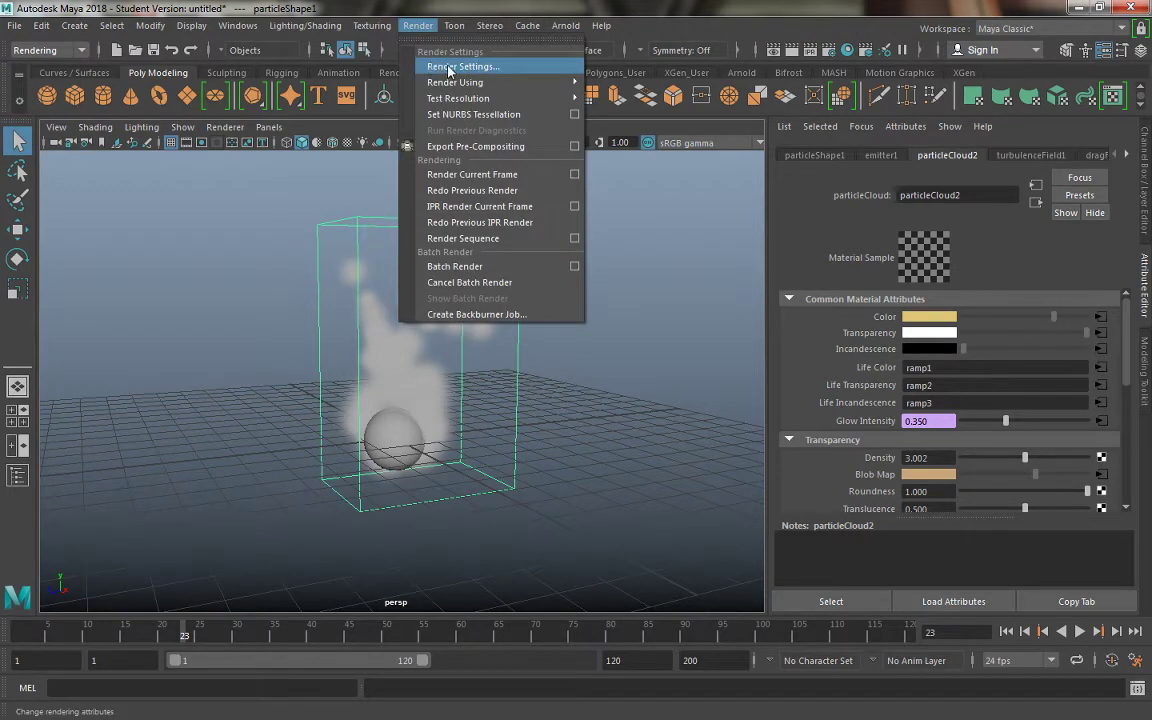
left_click(416, 66)
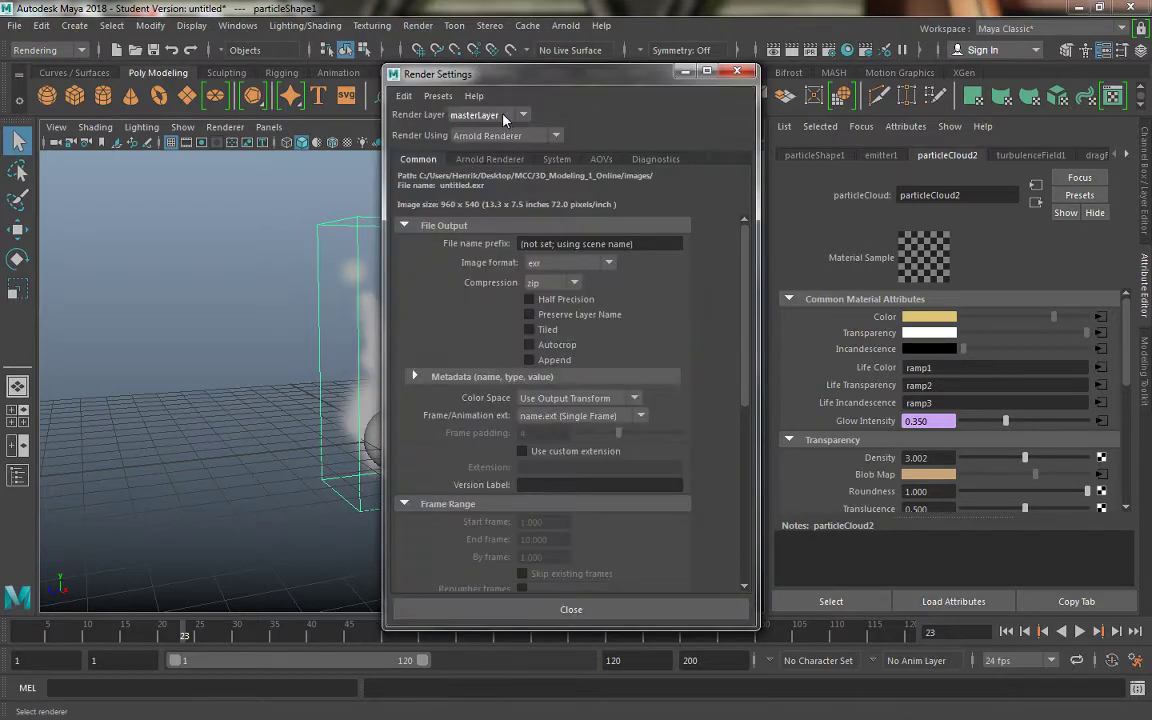
left_click(497, 137)
left_click(484, 153)
left_click(648, 612)
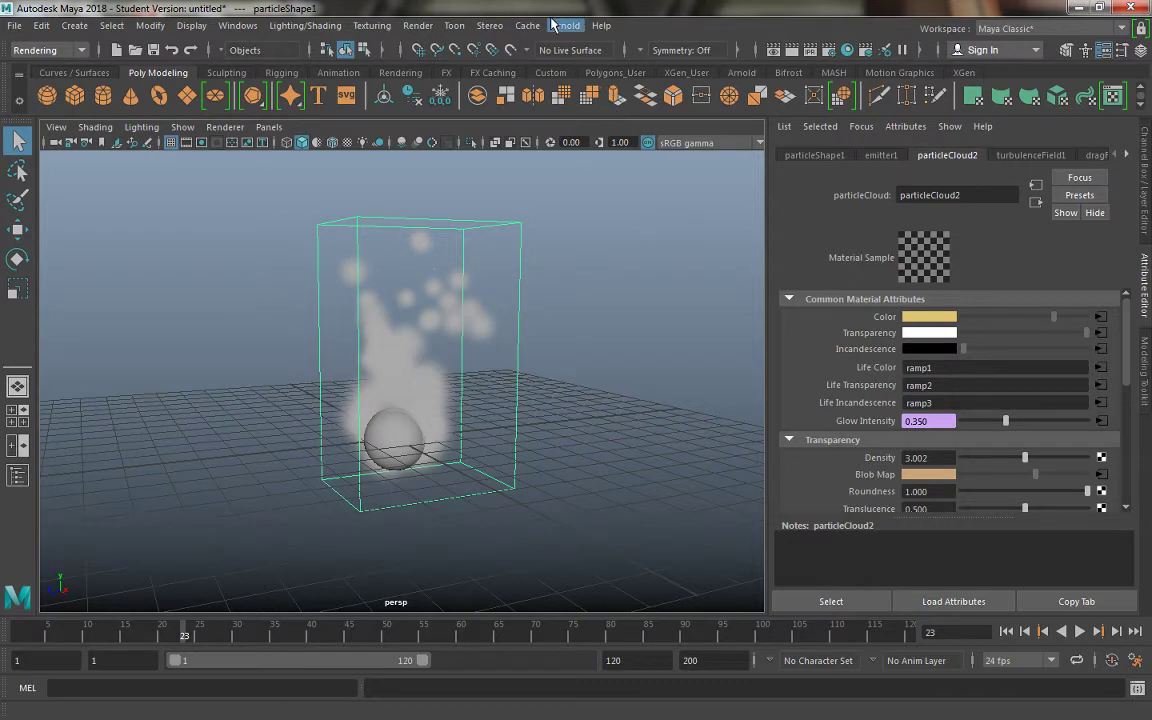
Render the fire at frame 23 from the perspective view and close the rendered image
left_click(416, 26)
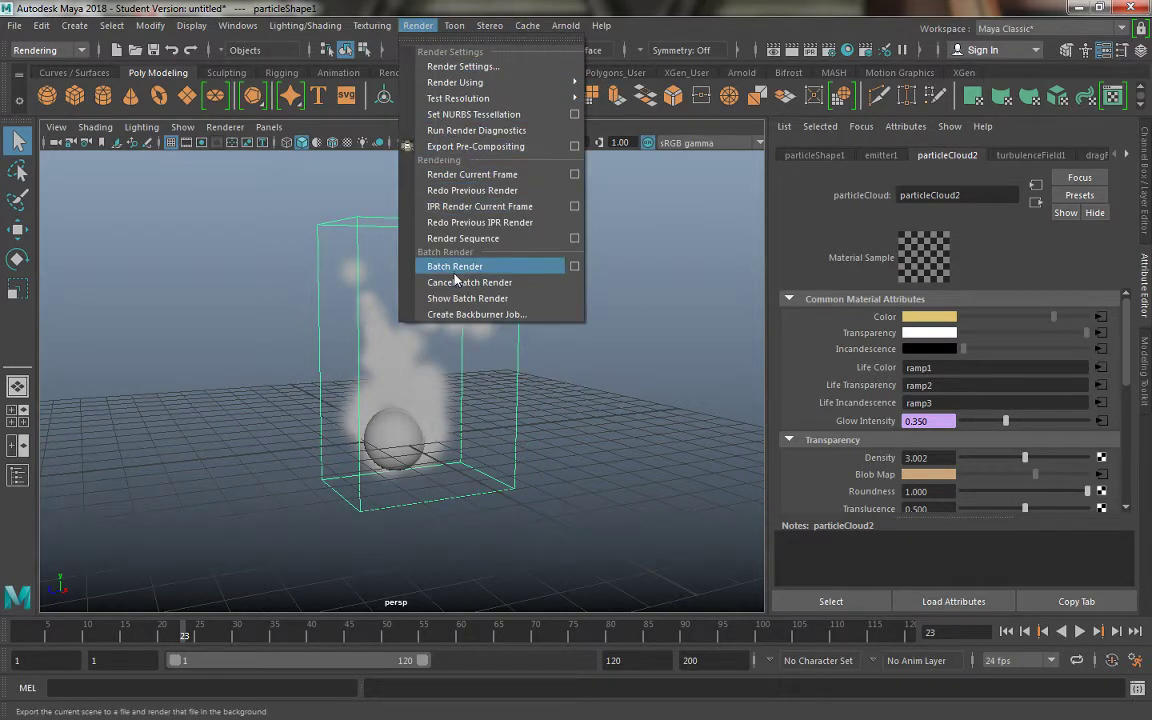
left_click(476, 190)
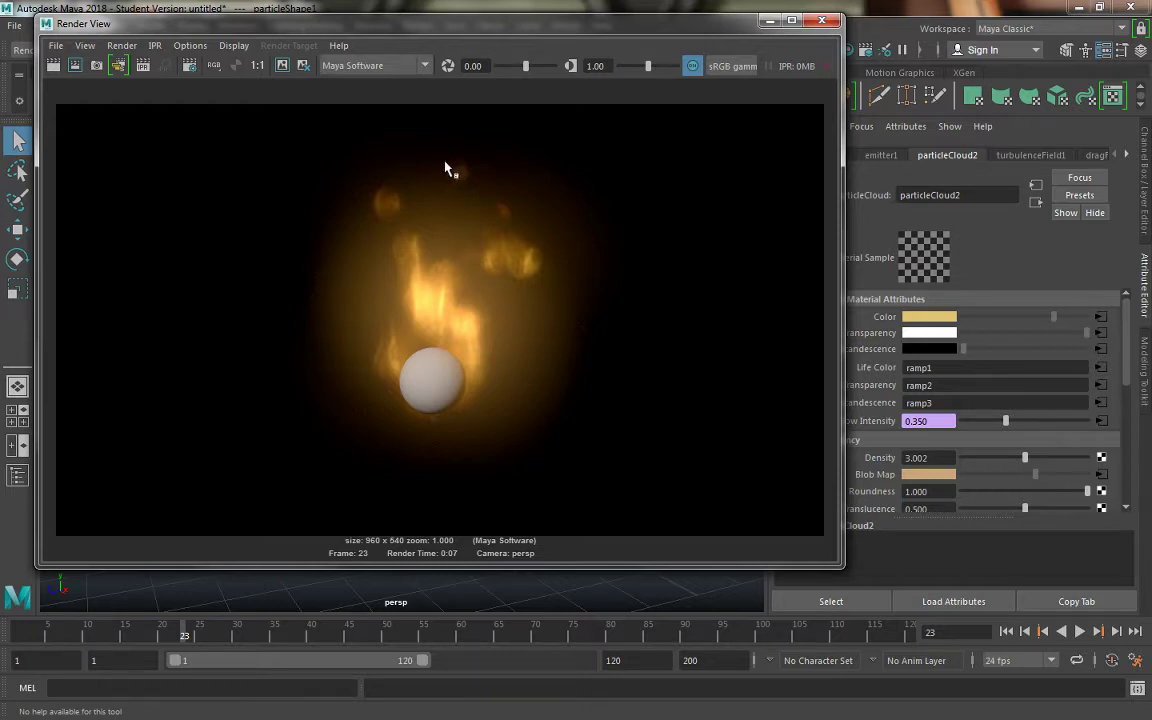
left_click(822, 21)
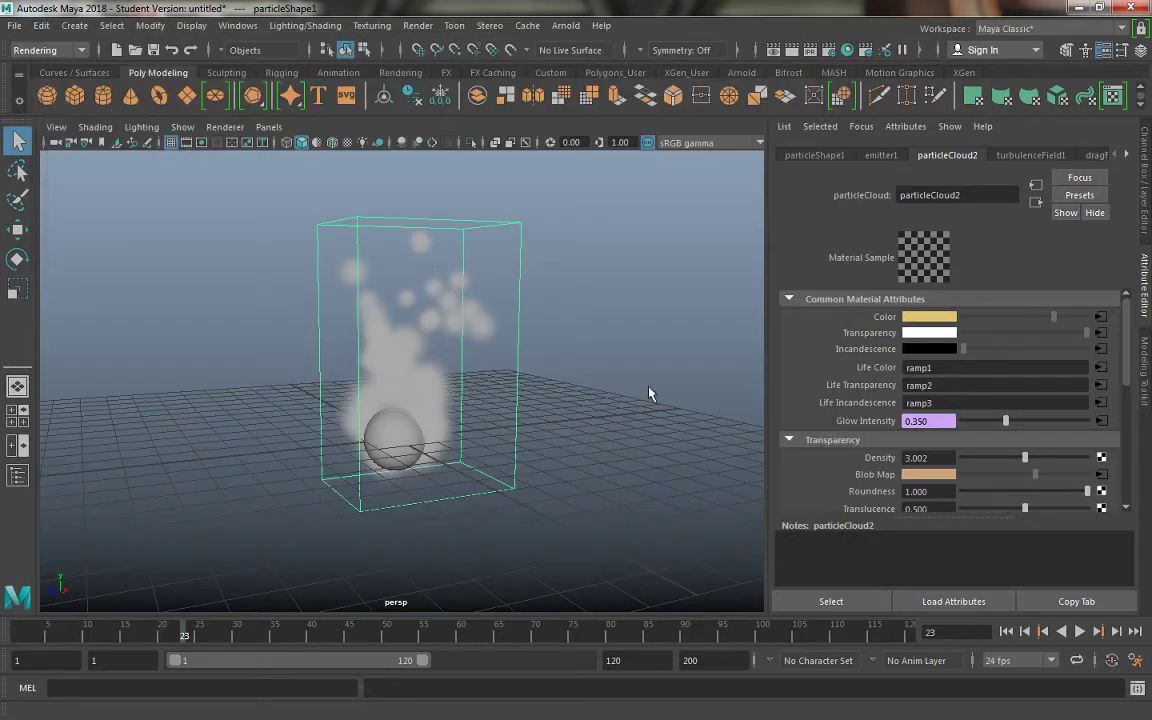
Replay the fire simulation from frame 1 and return the timeline to frame 1
left_click_drag(197, 648, 18, 632)
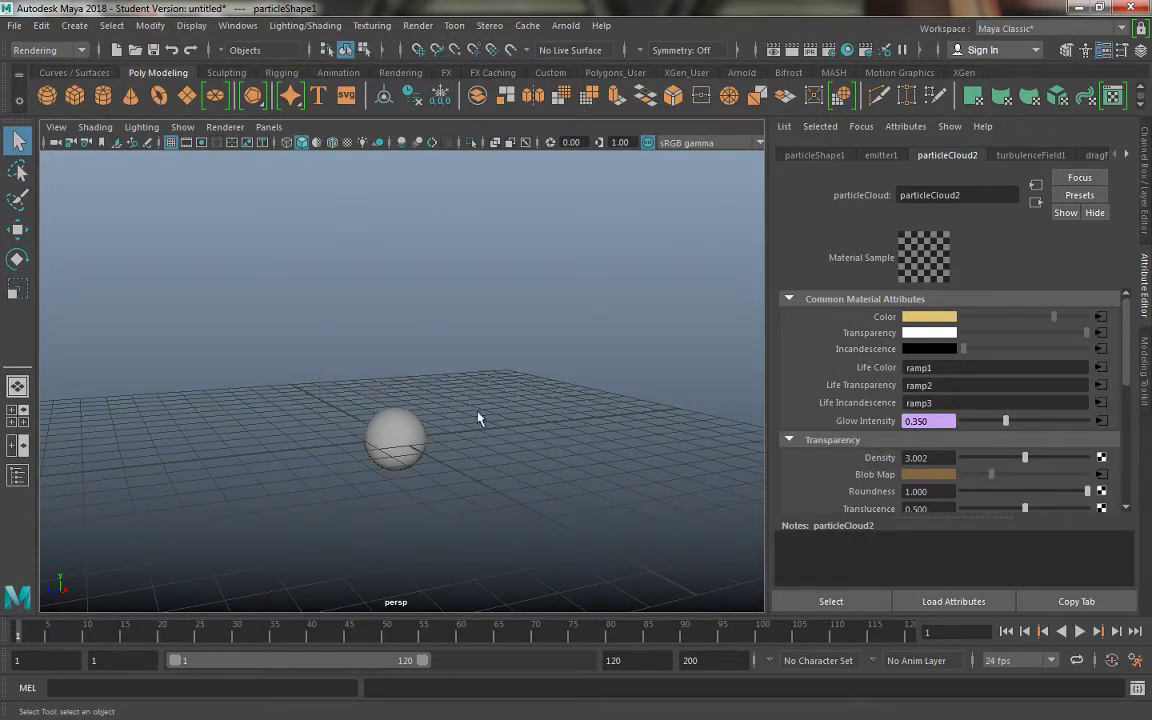
left_click(1080, 631)
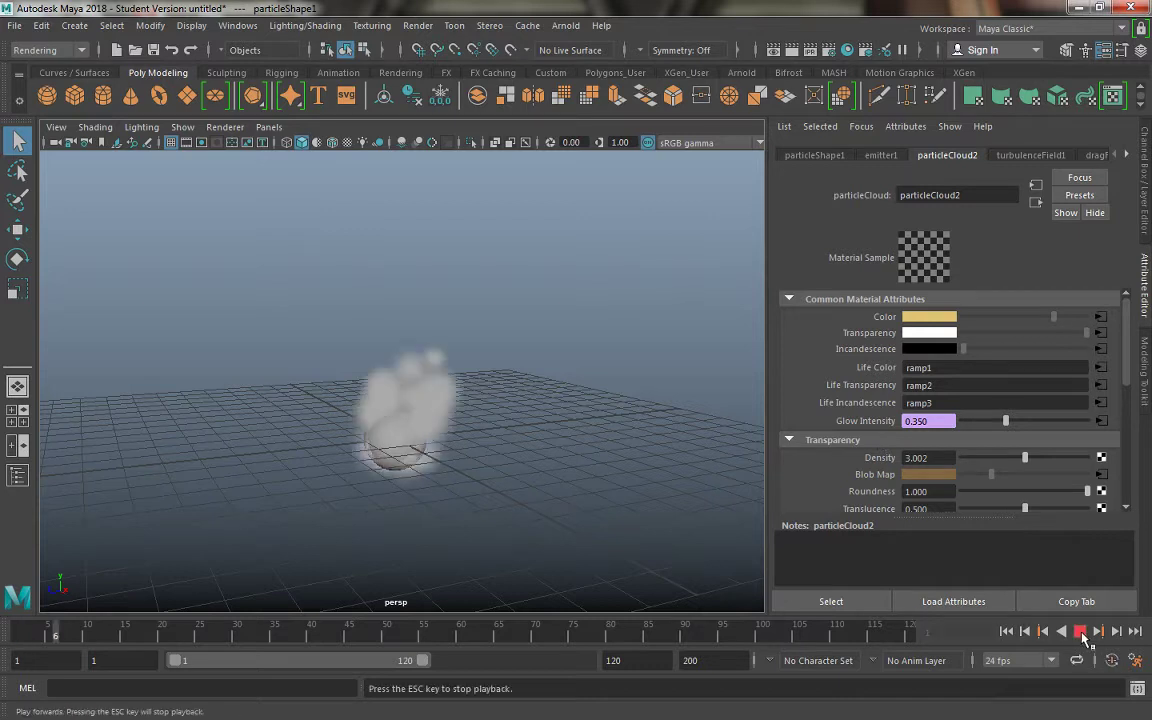
left_click(1080, 631)
left_click_drag(183, 634, 18, 632)
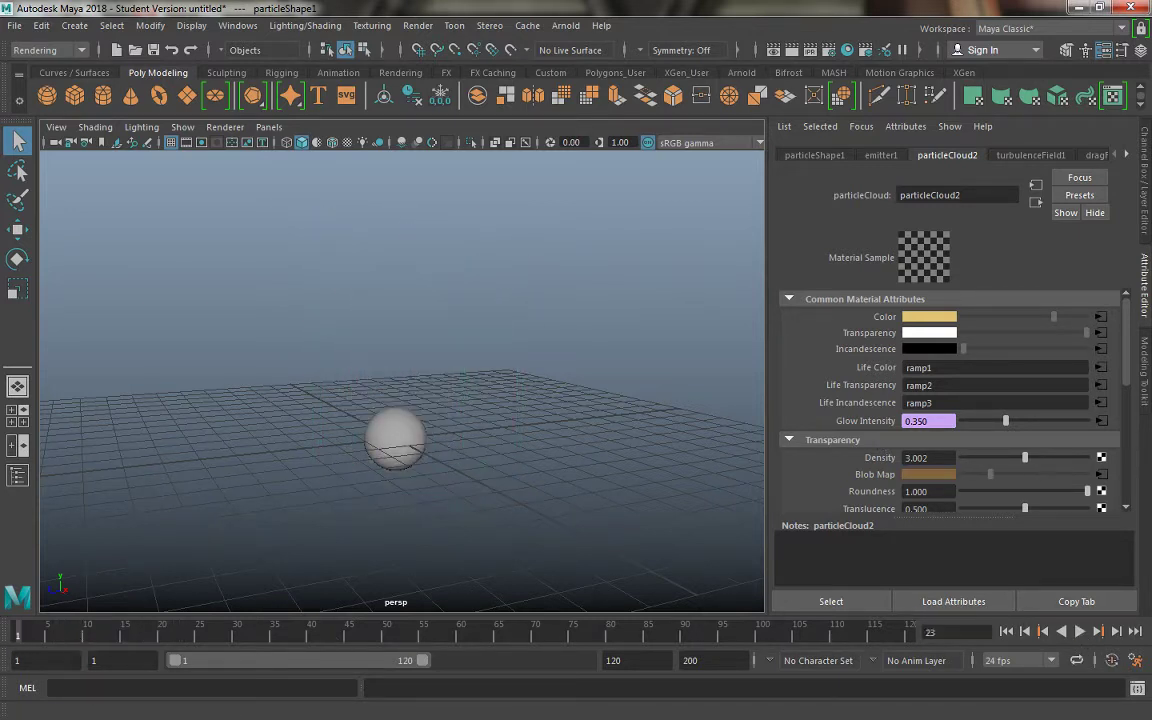
Make the sphere's Lambert material fully transparent
left_click(385, 432)
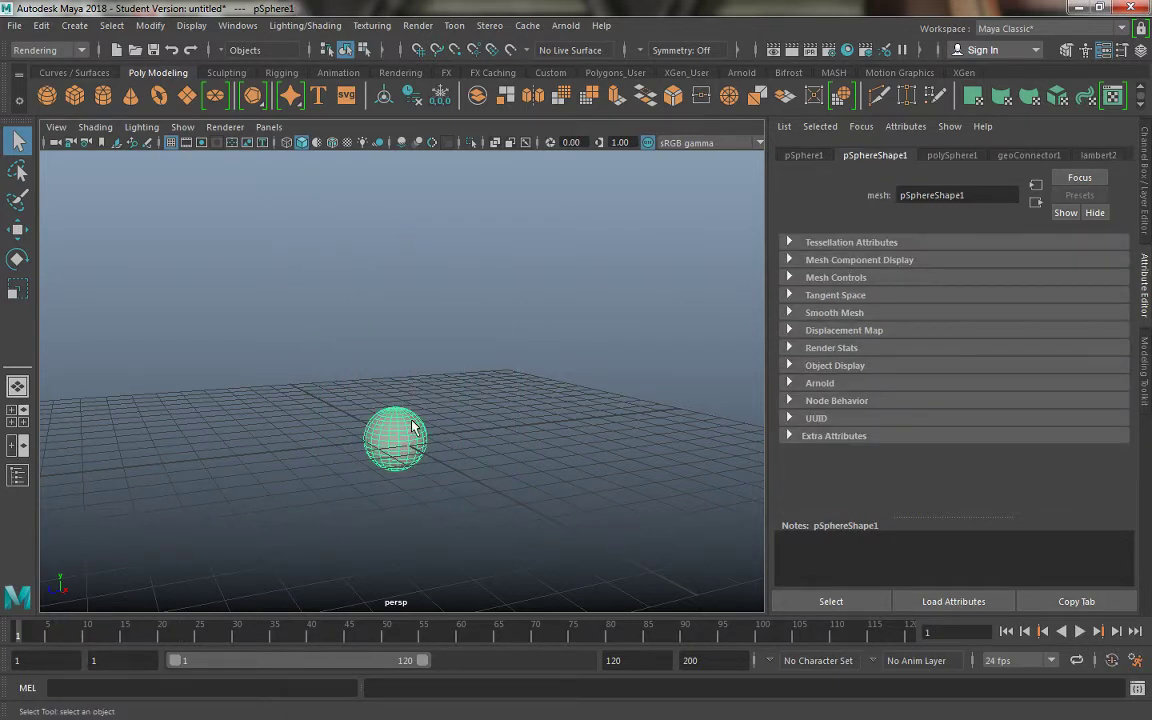
right_click_drag(412, 427, 700, 260)
left_click(1108, 156)
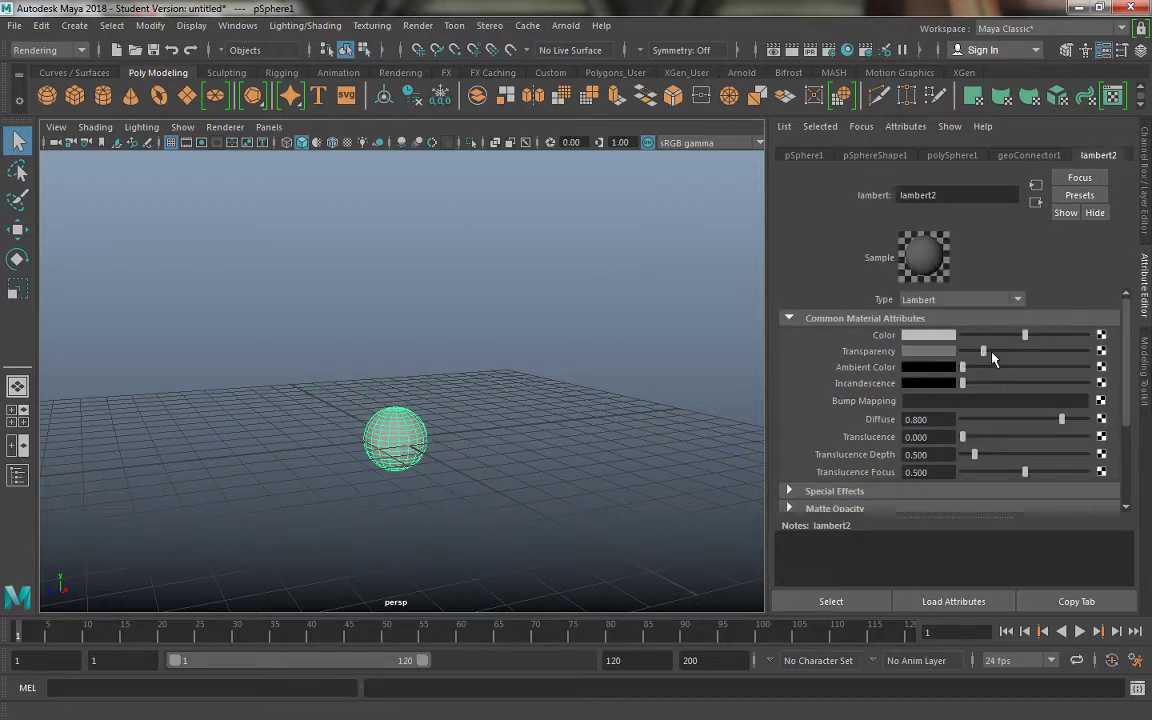
left_click_drag(991, 352, 1092, 352)
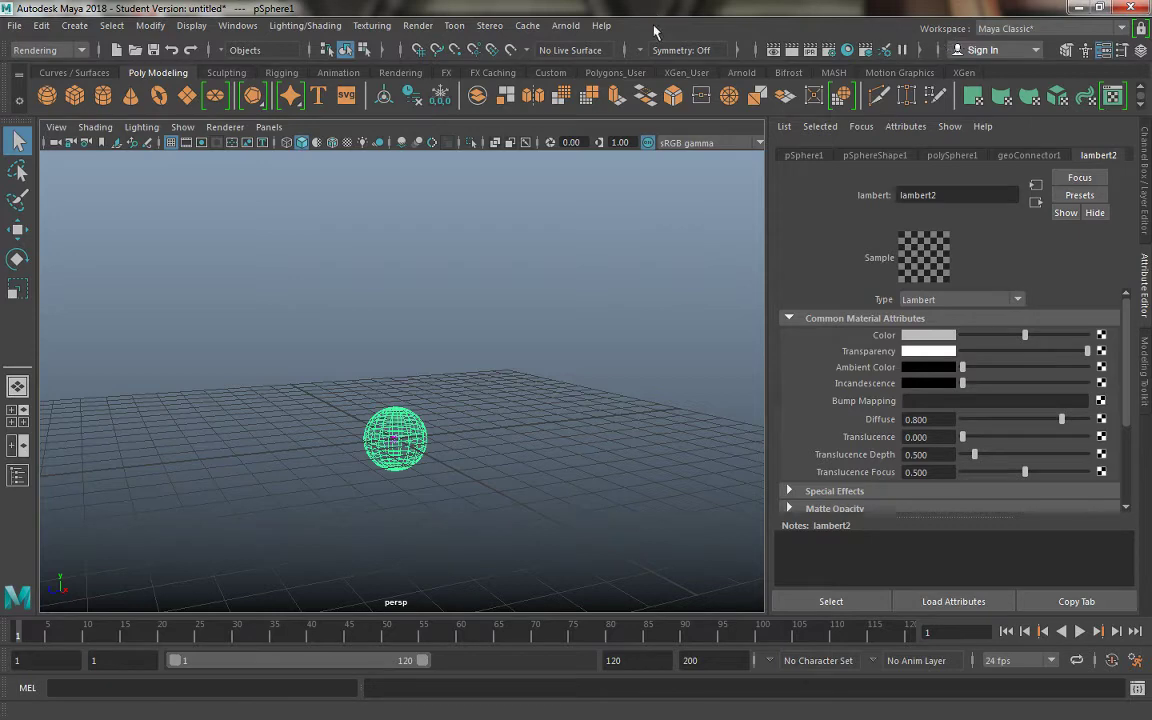
left_click(398, 72)
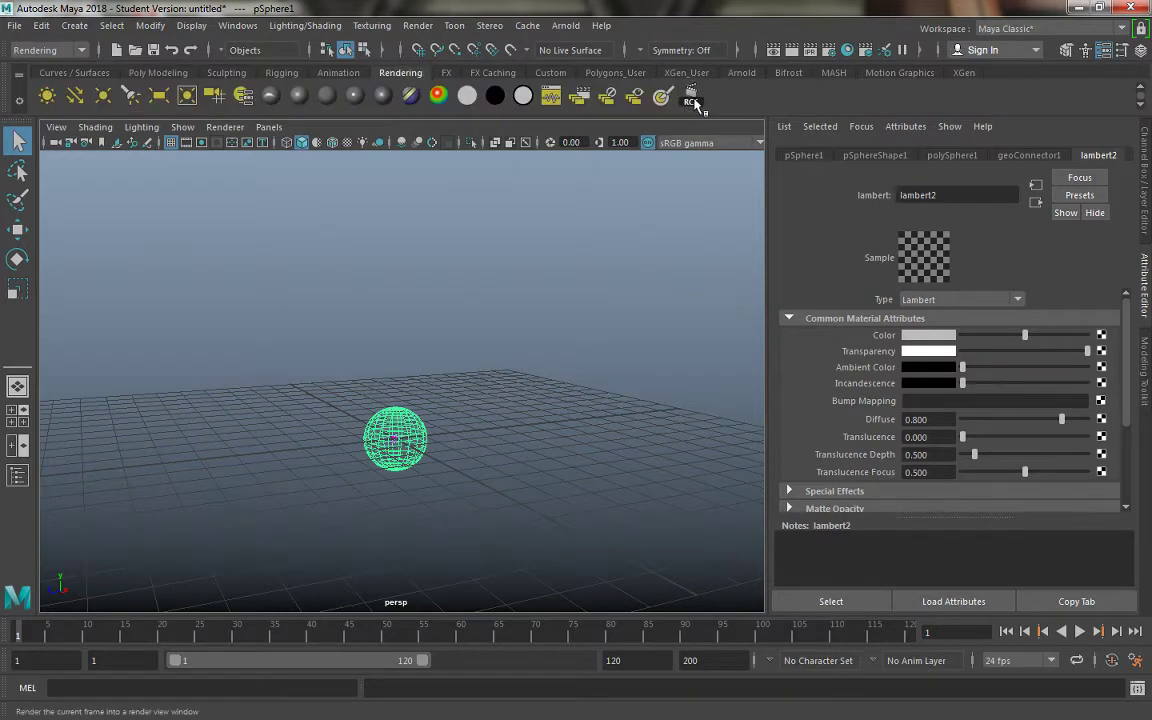
left_click(697, 103)
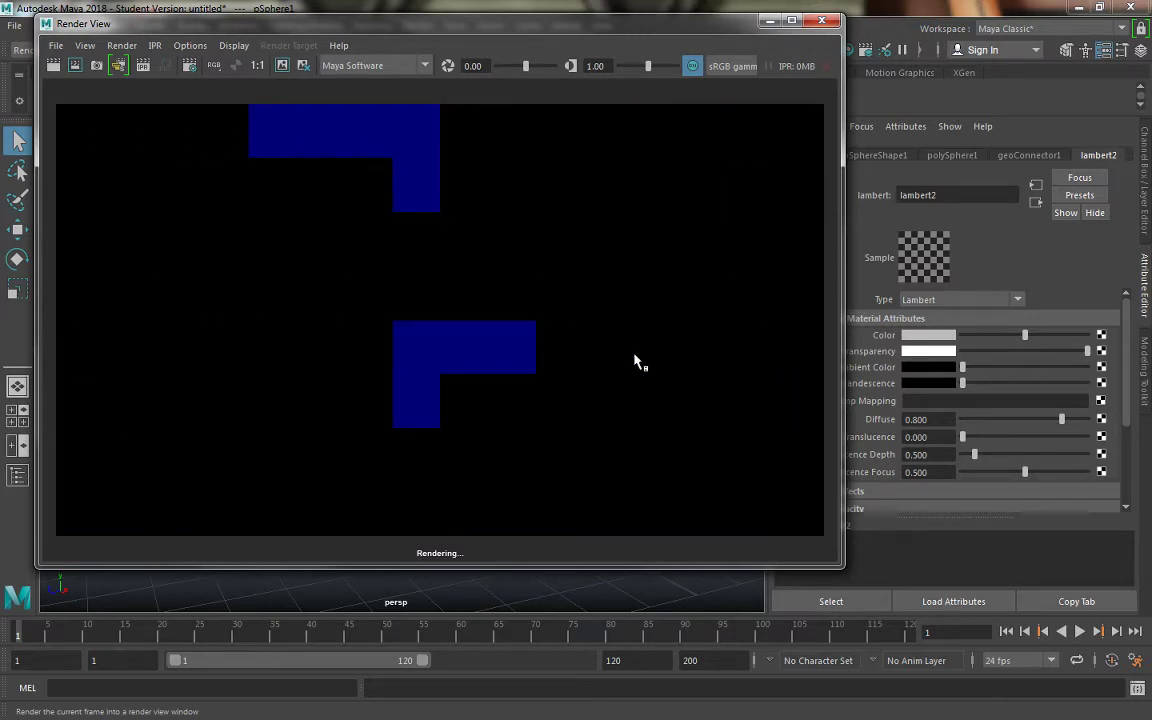
left_click(821, 20)
Play the simulation up to frame 32, render that frame to check the fire without its sphere, and close the image
left_click(1079, 631)
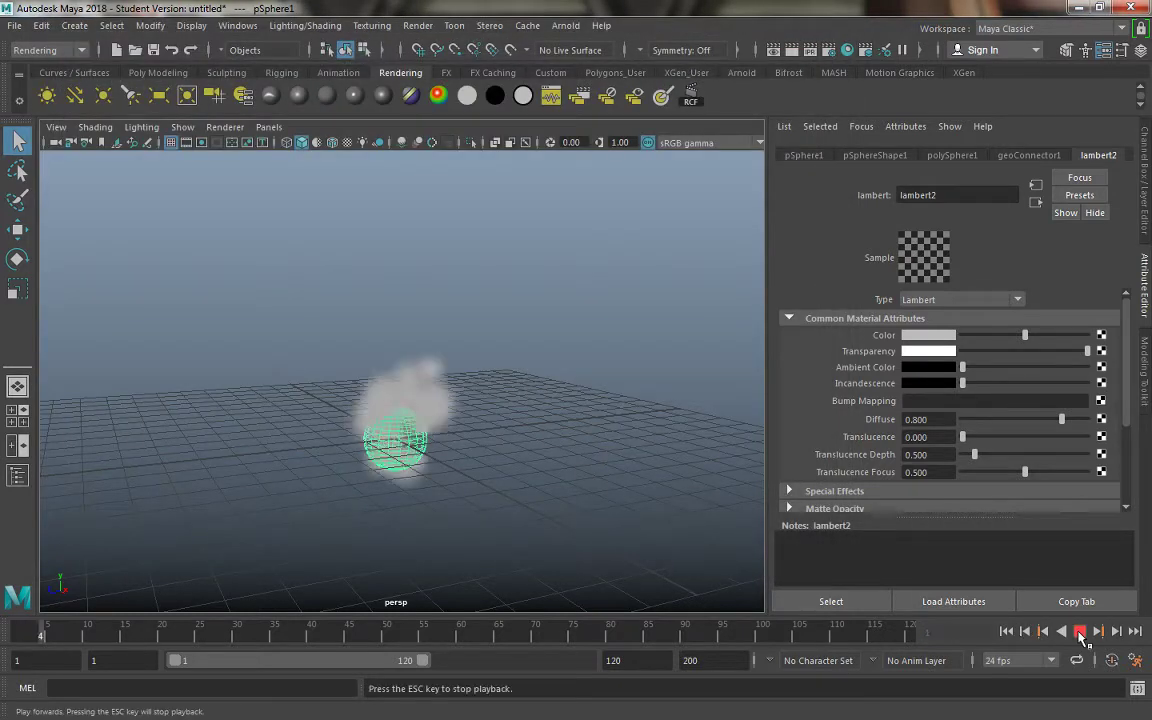
key("Escape")
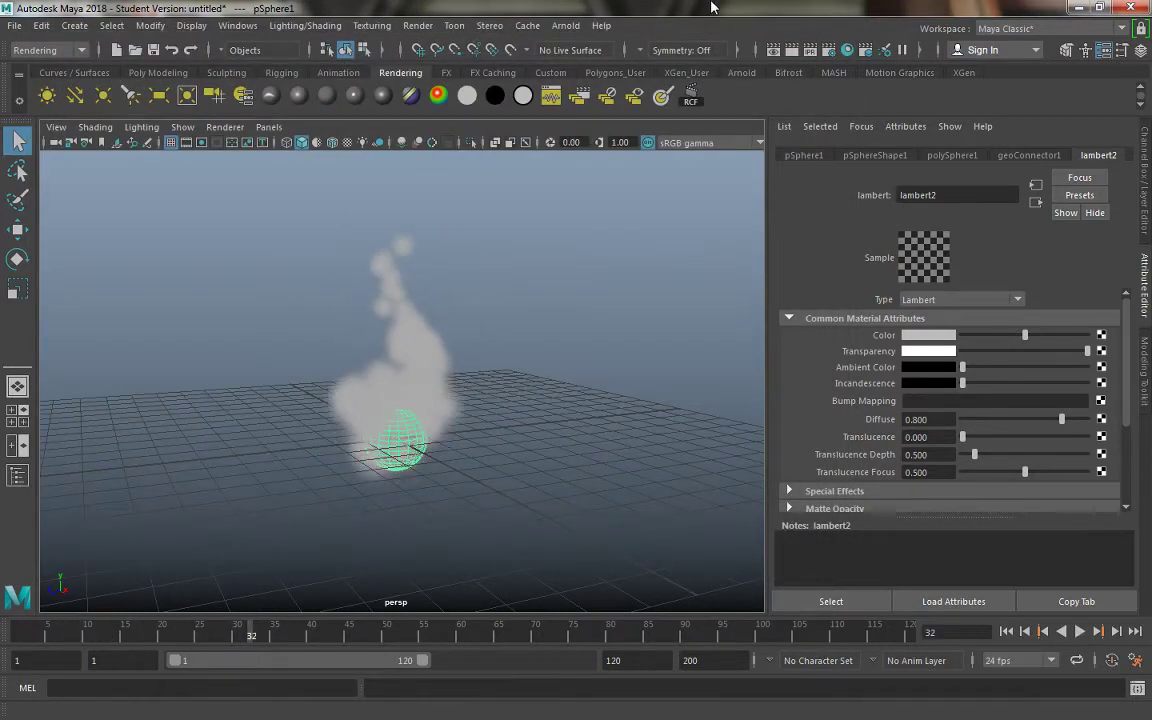
left_click(417, 25)
left_click(453, 178)
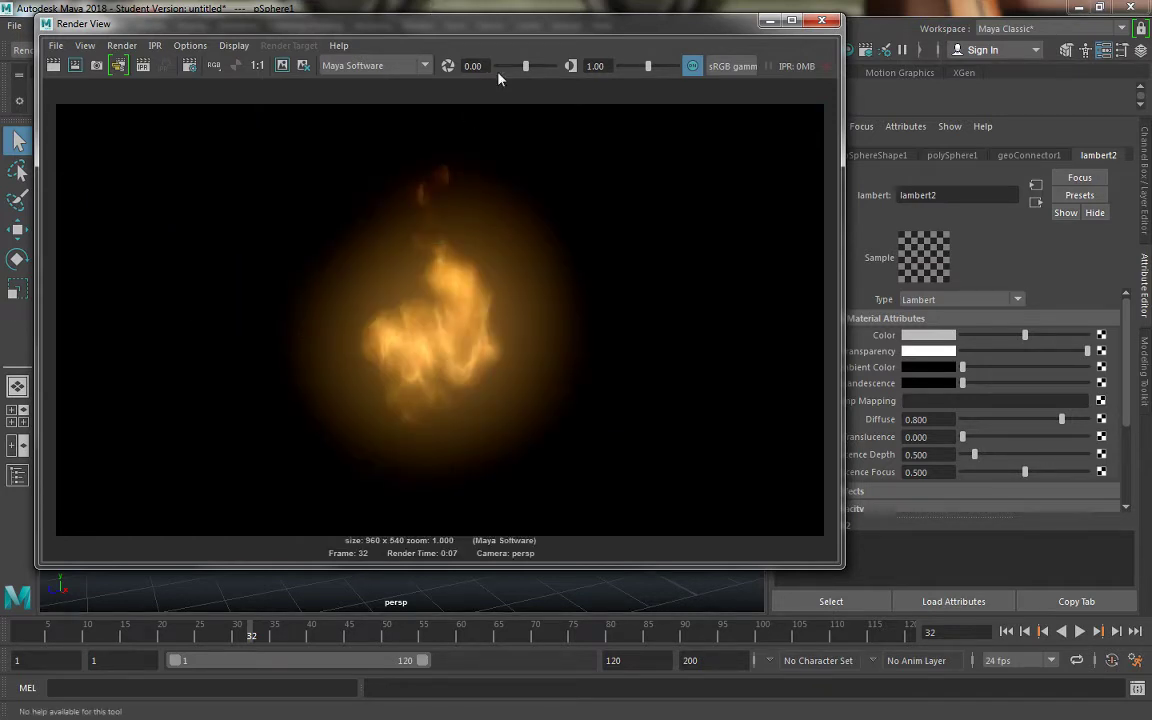
left_click(827, 23)
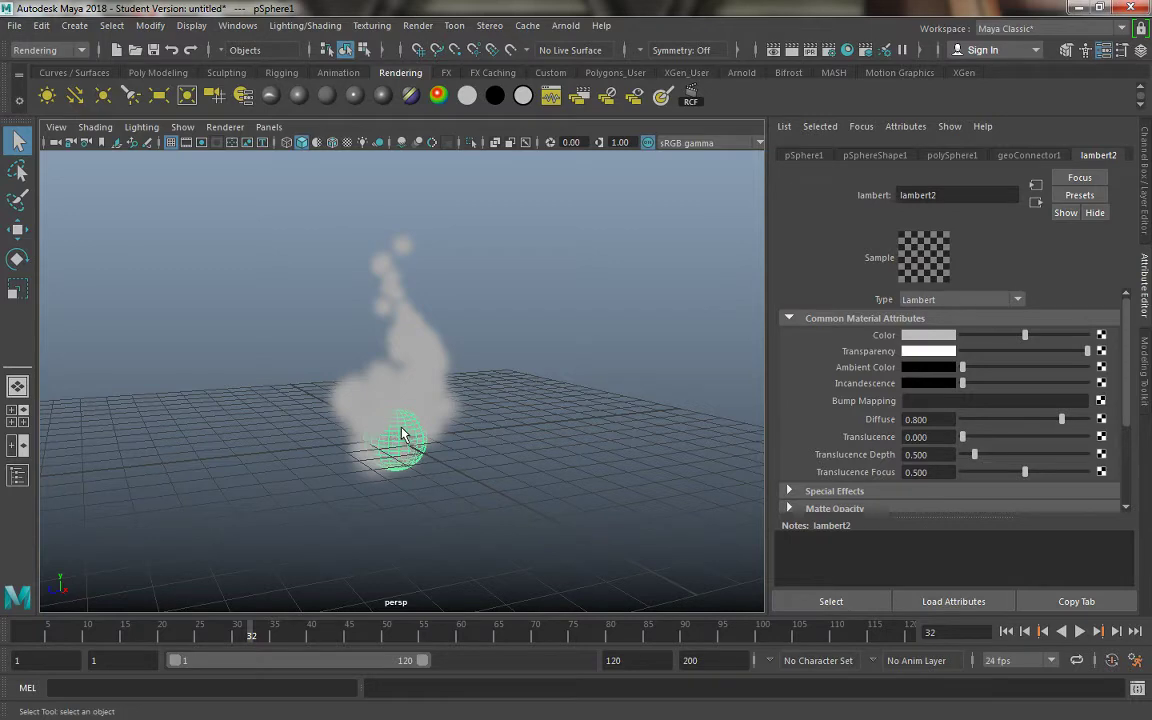
Try to move the transparent sphere away from the fire along the X axis, and undo the move
key("w")
left_click_drag(403, 434, 318, 412, "alt")
key("ctrl+z")
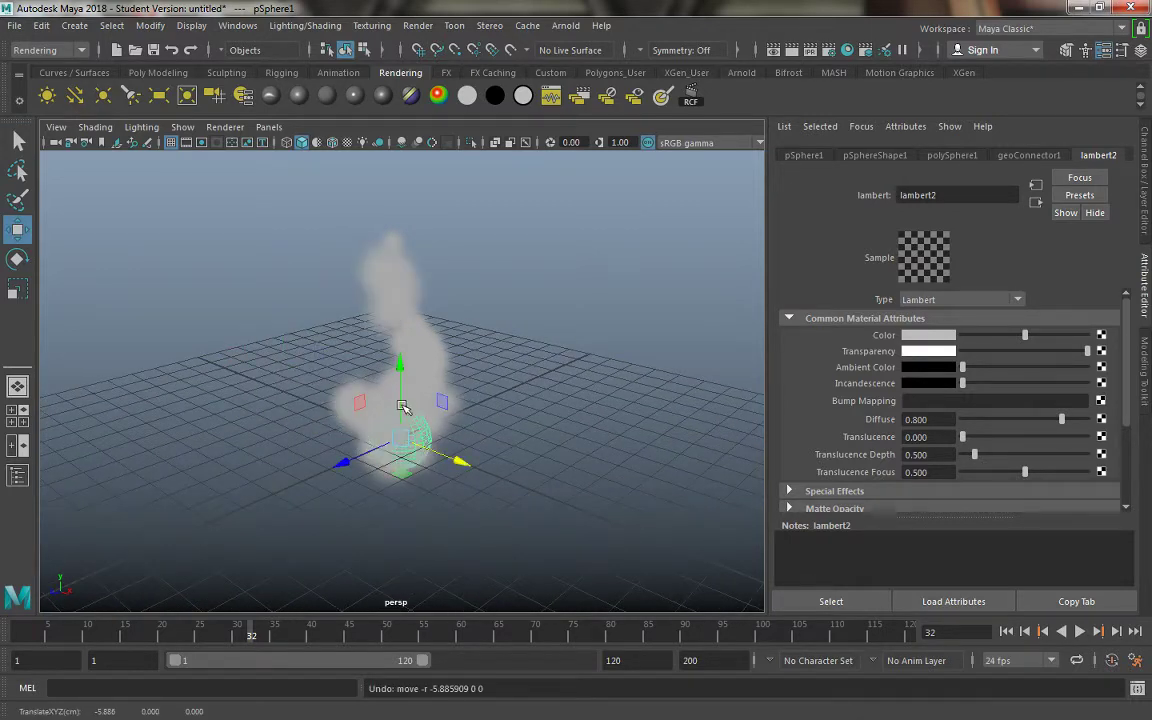
Try to move the whole fire effect together with its sphere along the X axis, undo the move and clear the selection
left_click_drag(221, 257, 268, 414)
key("g")
left_click_drag(225, 405, 118, 380)
left_click_drag(404, 491, 468, 440, "alt")
right_click_drag(468, 440, 262, 254, "alt")
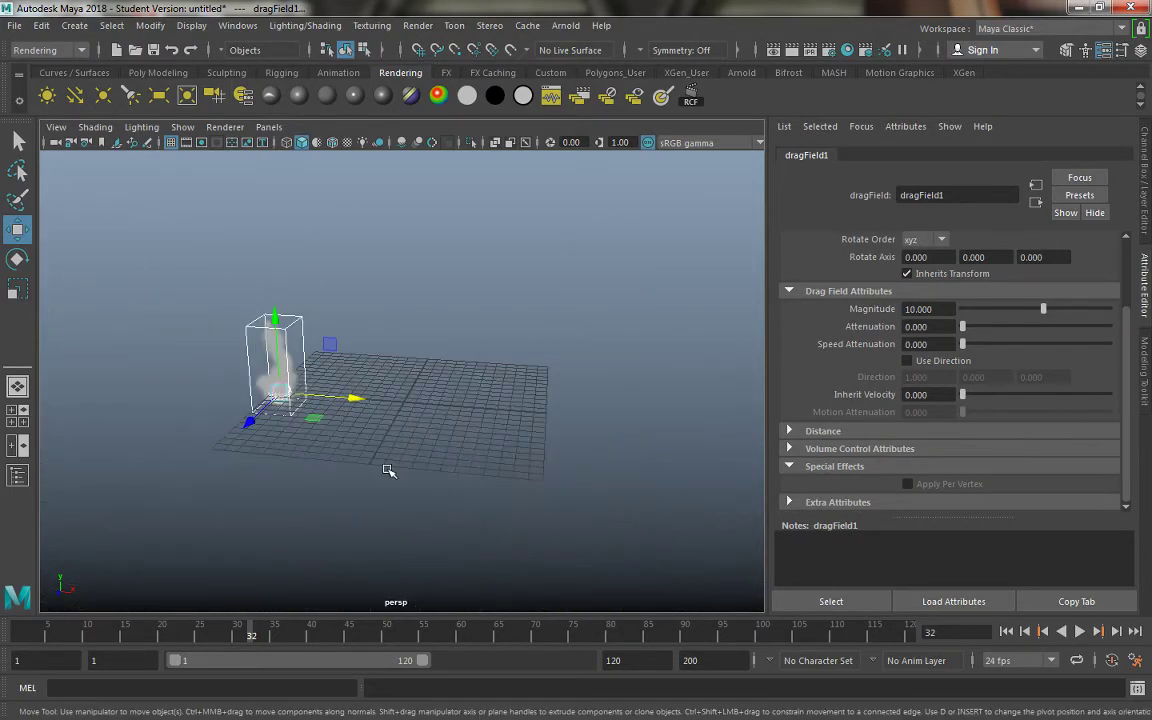
key("ctrl+z")
left_click(347, 428)
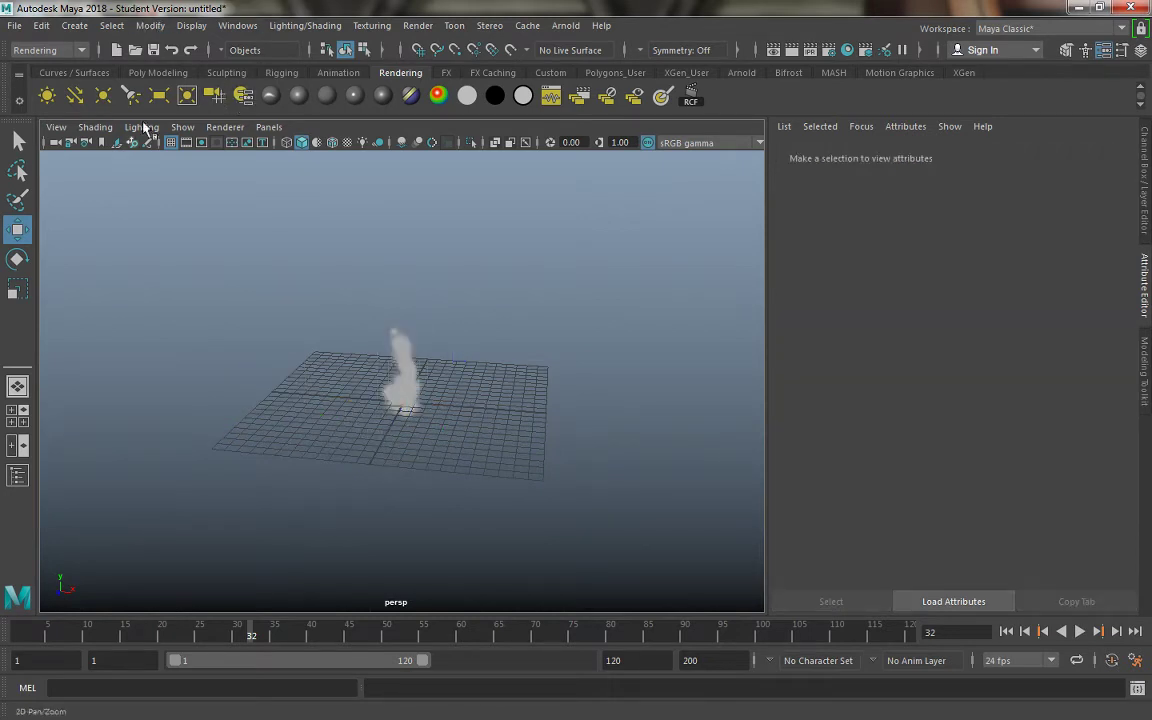
Create a second polygon sphere, move it to the side of the fire and raise it high above the grid
left_click(156, 72)
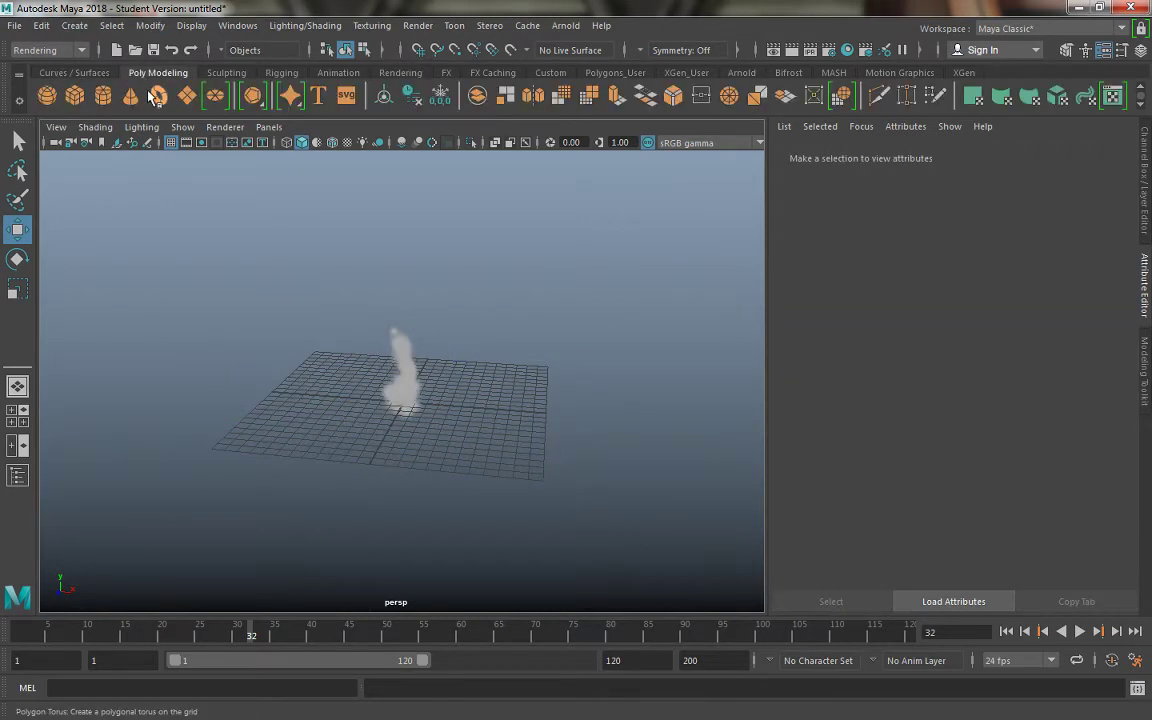
left_click(46, 95)
left_click_drag(482, 408, 345, 396)
left_click_drag(272, 321, 258, 112)
left_click_drag(335, 297, 304, 297, "alt")
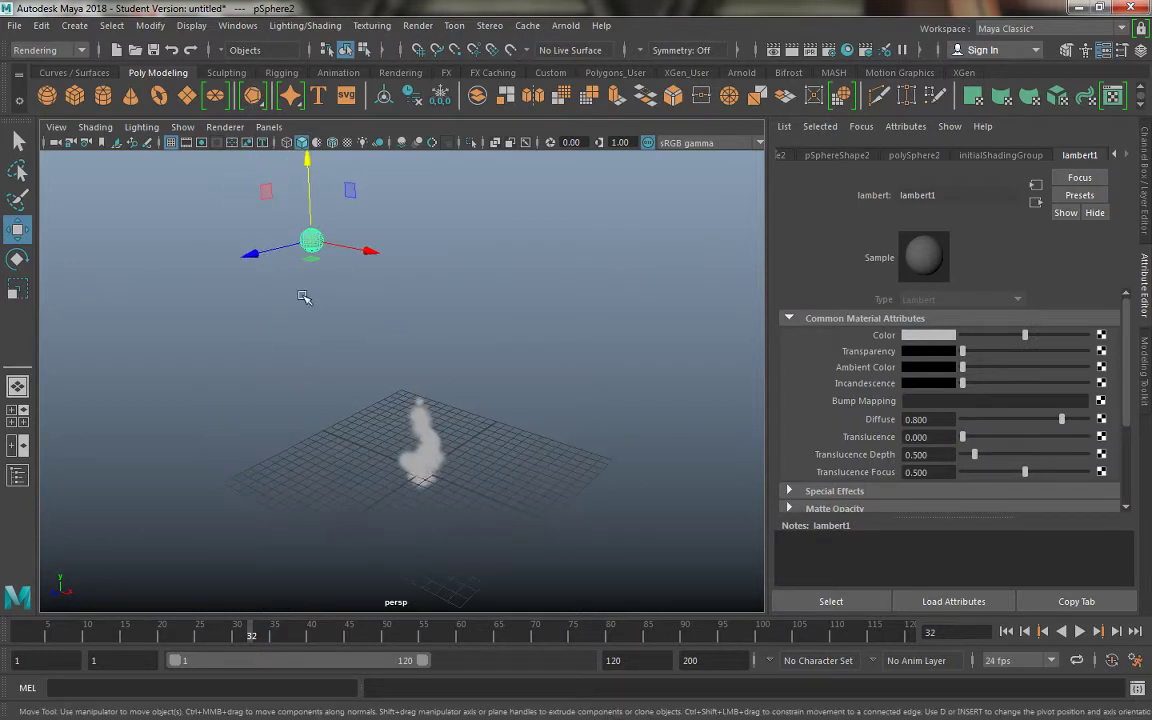
Duplicate the raised sphere and lower the copy straight down to just above grid level
key("ctrl+d")
left_click_drag(309, 160, 355, 303)
left_click(378, 327)
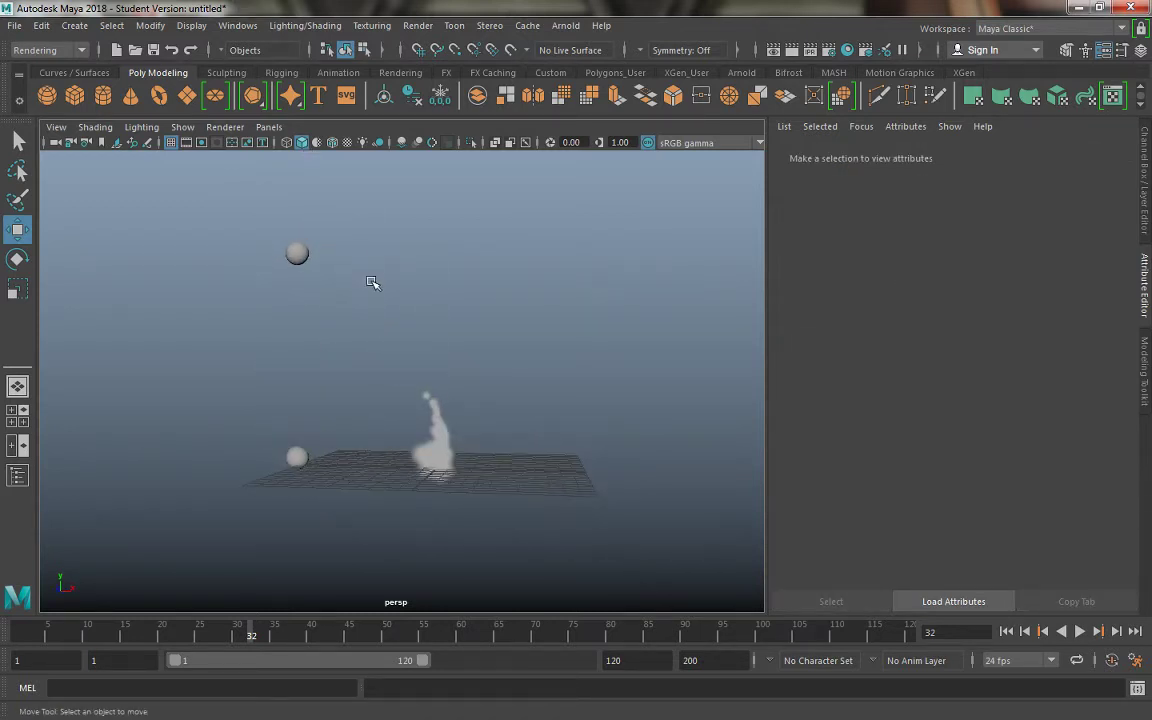
Create a Lightning effect between the upper and lower spheres beside the fire, with 40 curve segments
left_click(298, 256)
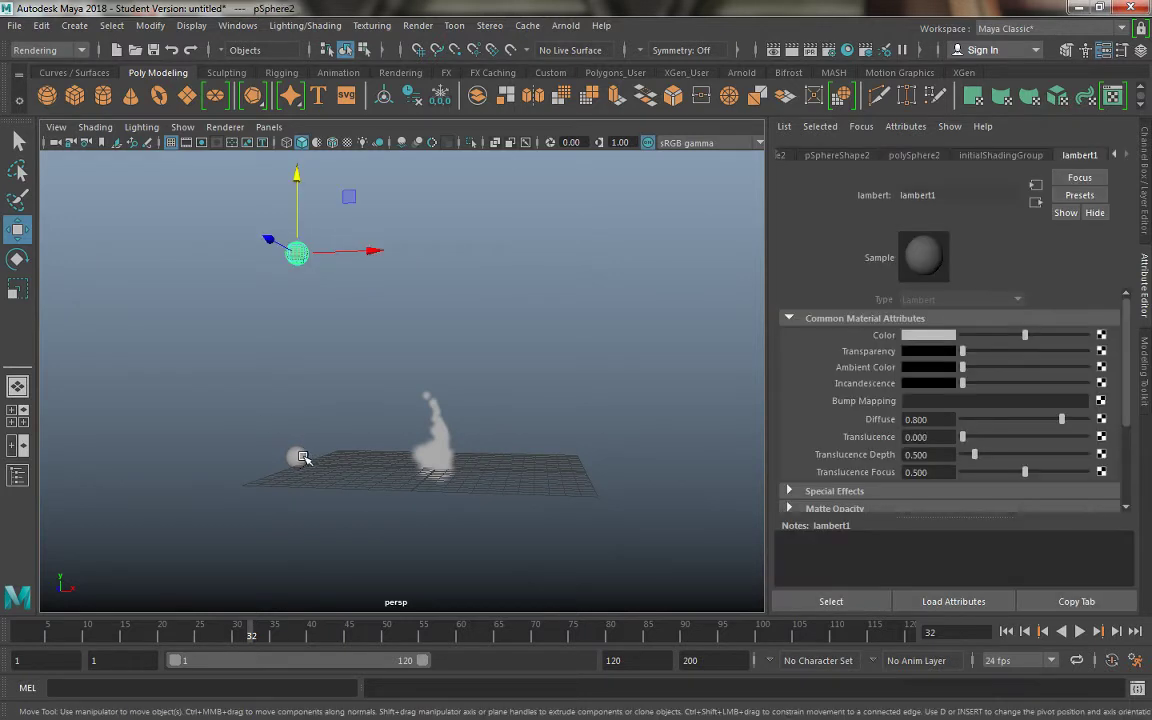
left_click(300, 458)
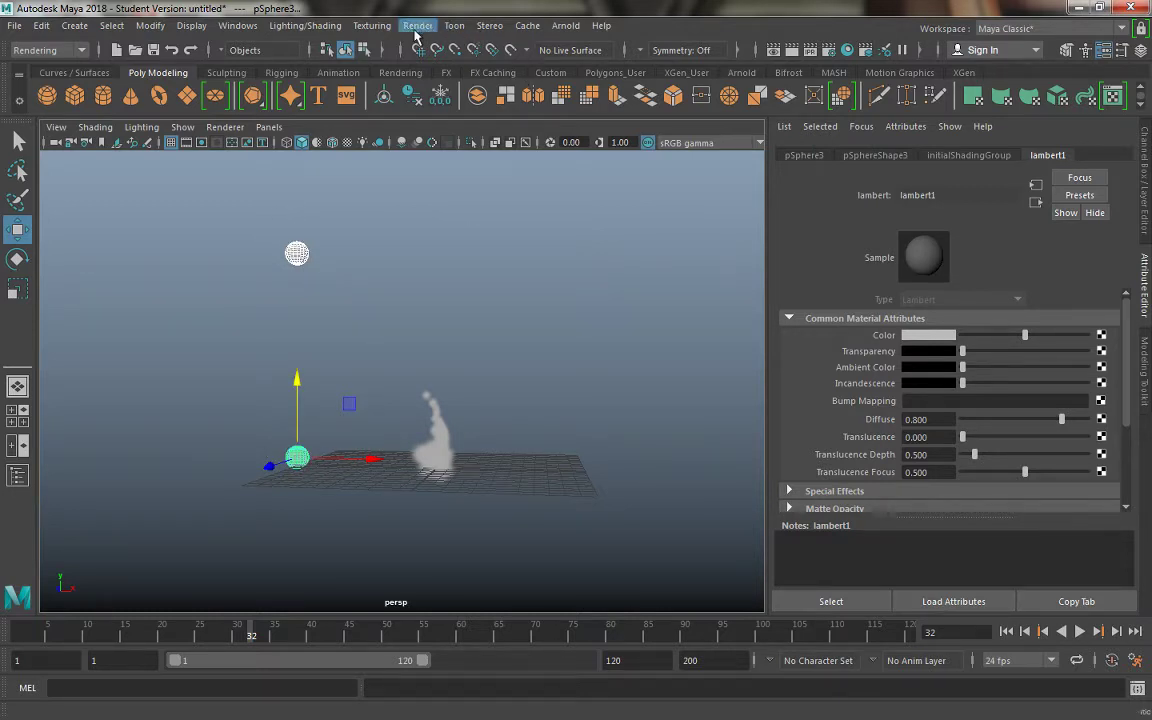
left_click(48, 50)
left_click(60, 117)
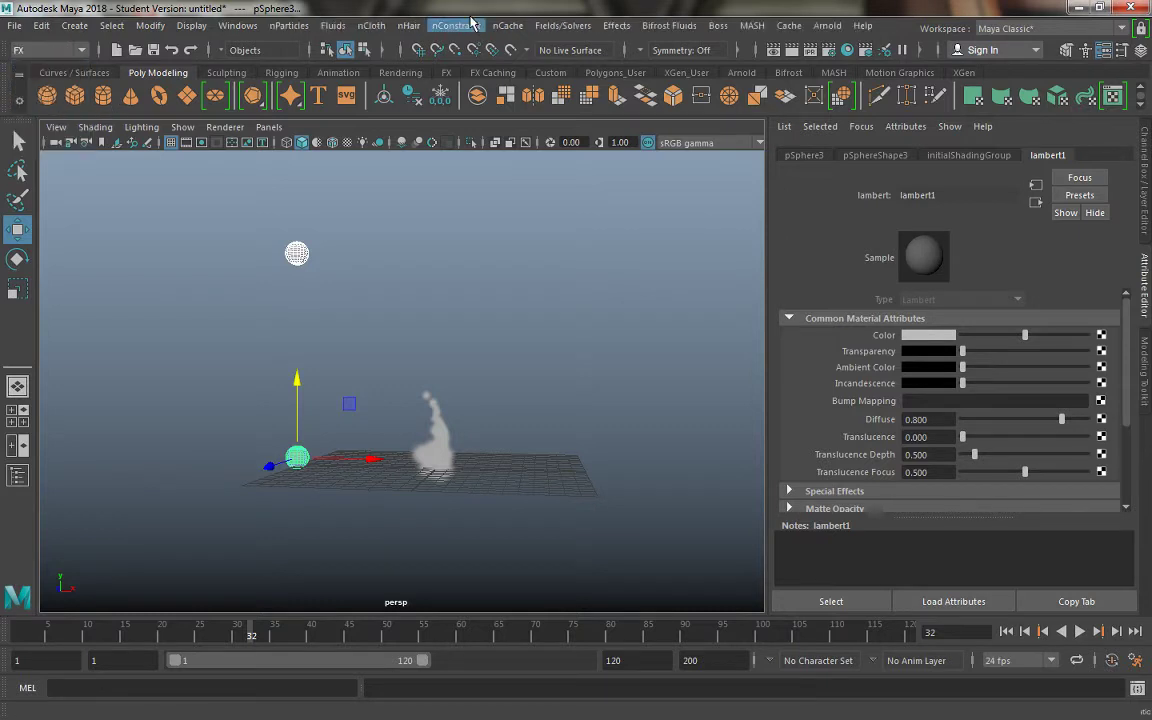
left_click(618, 26)
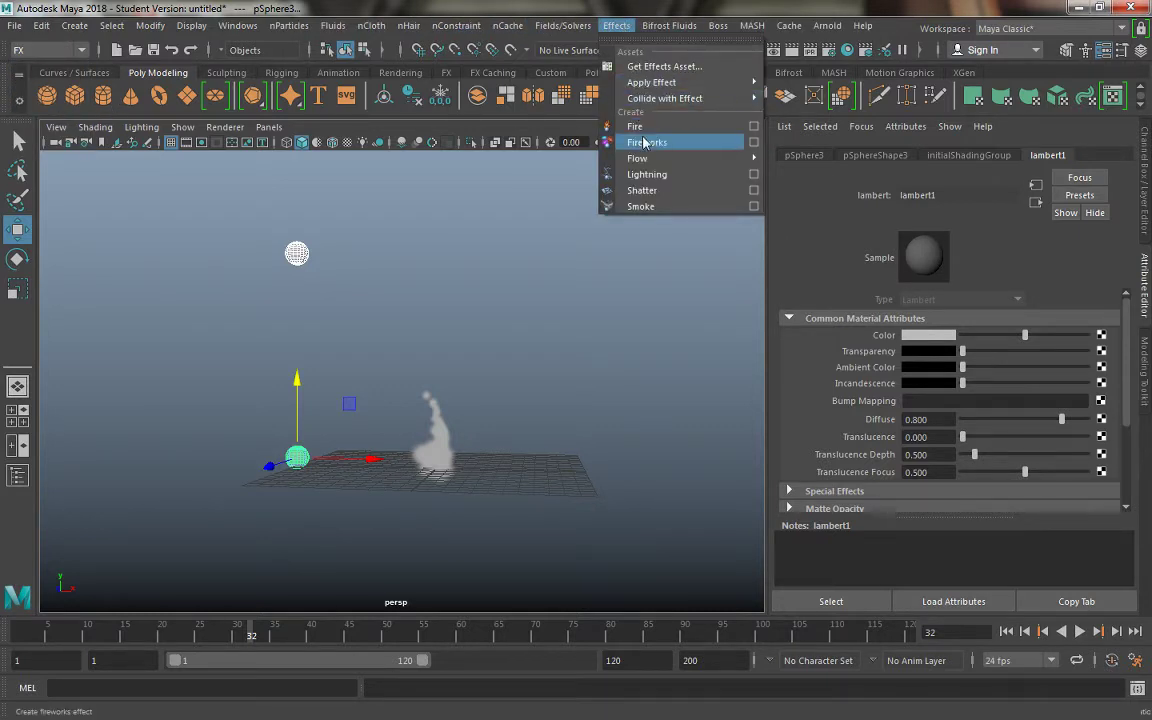
left_click(754, 175)
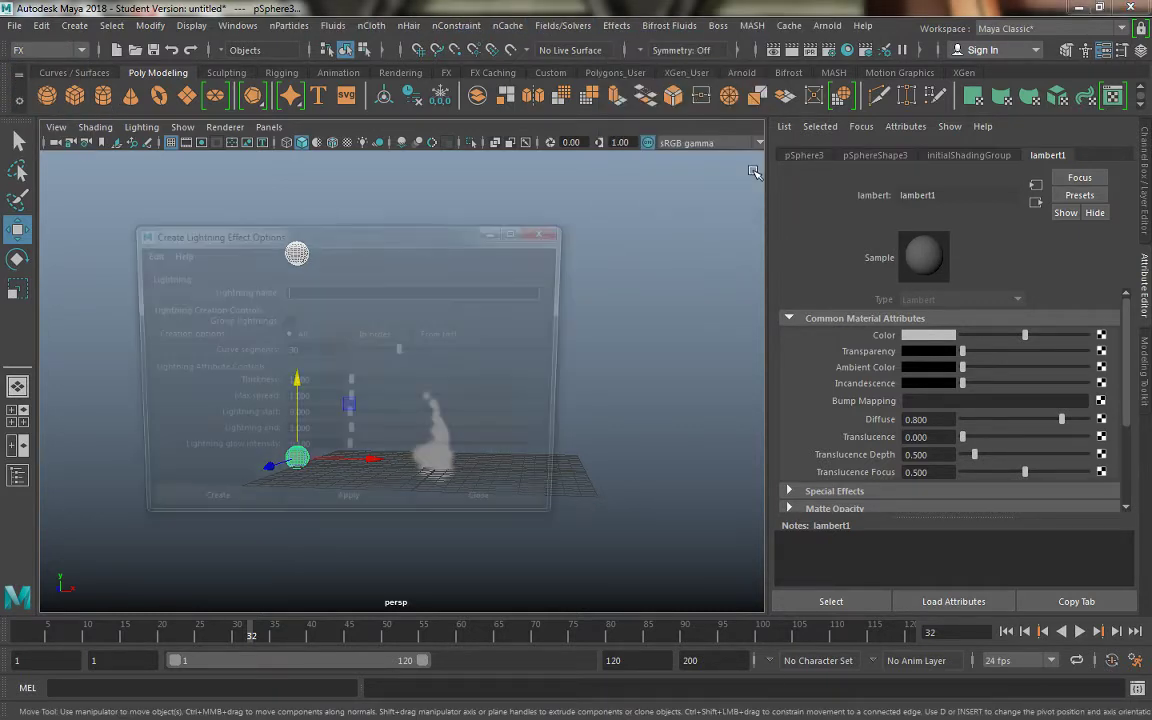
left_click_drag(398, 240, 395, 184)
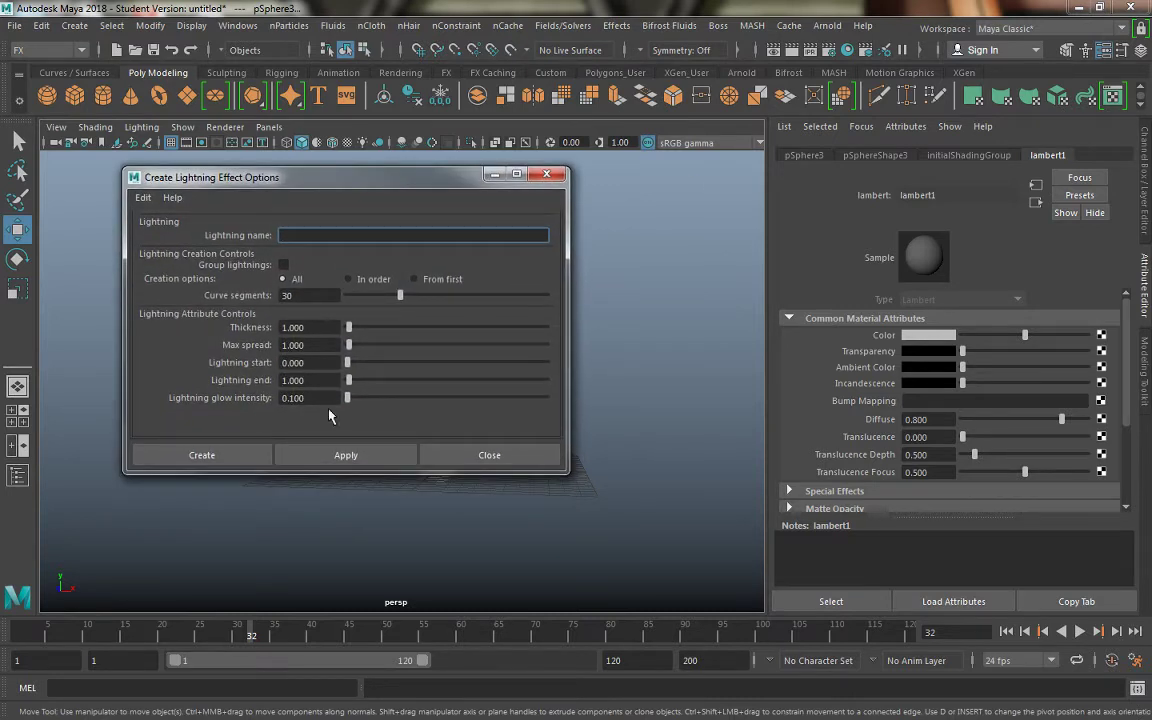
left_click(305, 398)
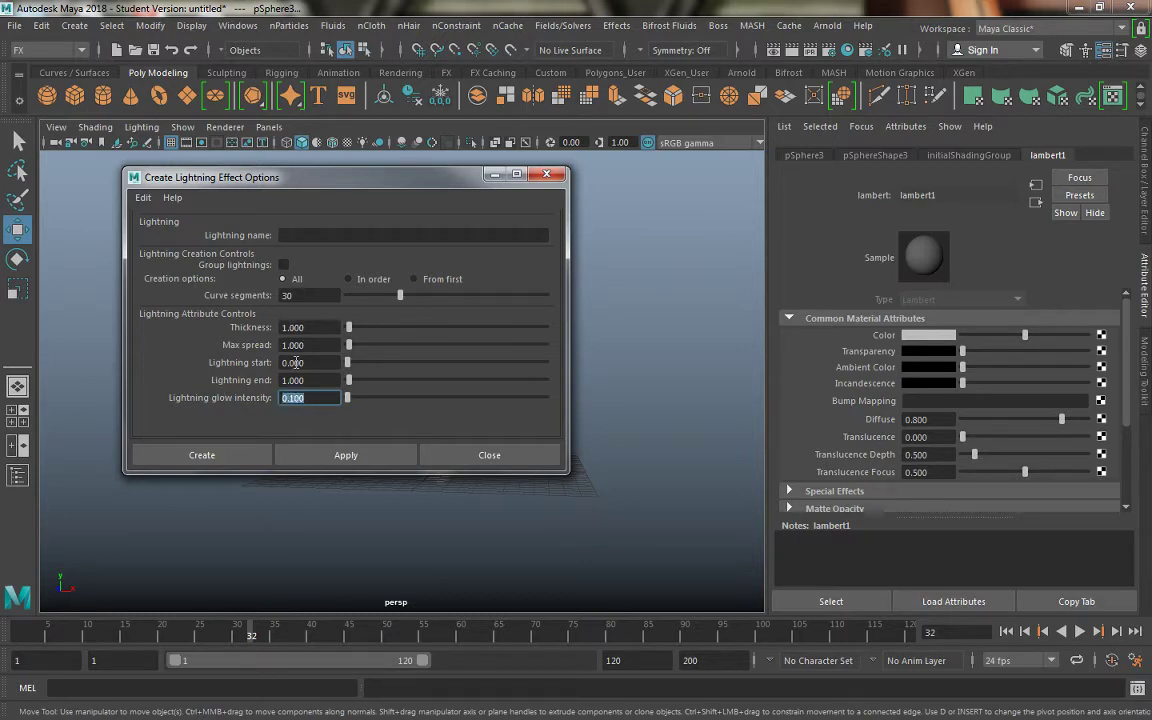
double_click(292, 295)
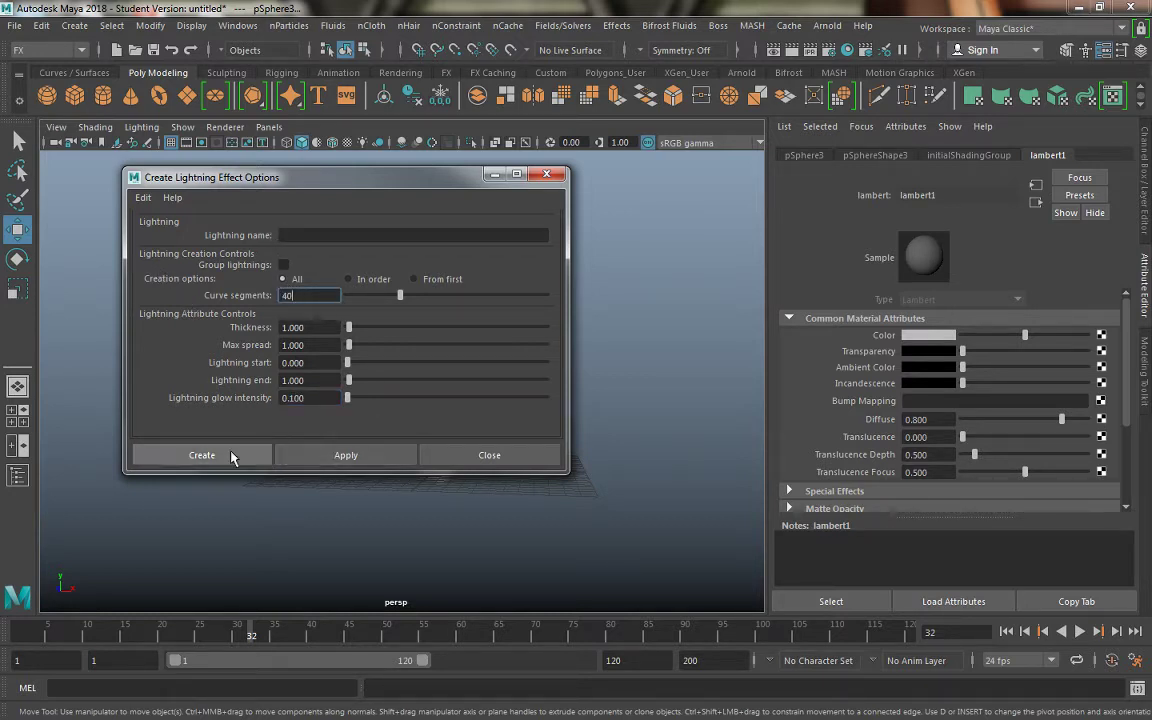
left_click(202, 455)
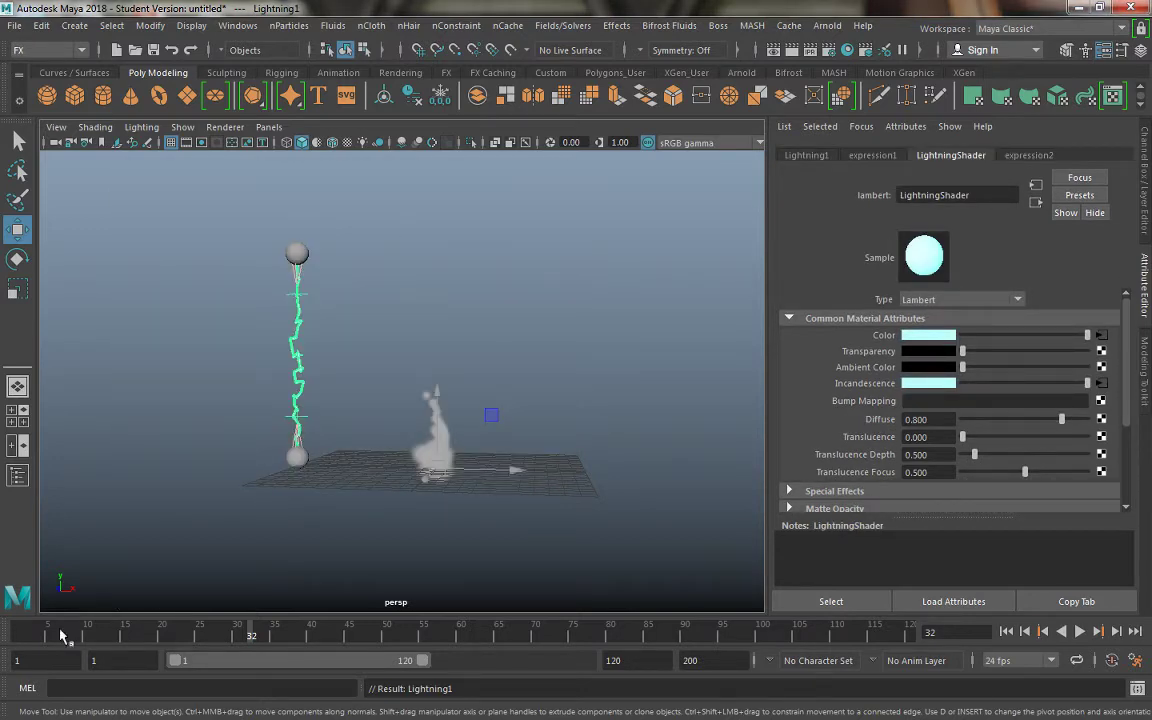
Bend the lightning bolt into an S-curve by moving its lower and upper direction handles out to opposite sides
left_click(304, 418)
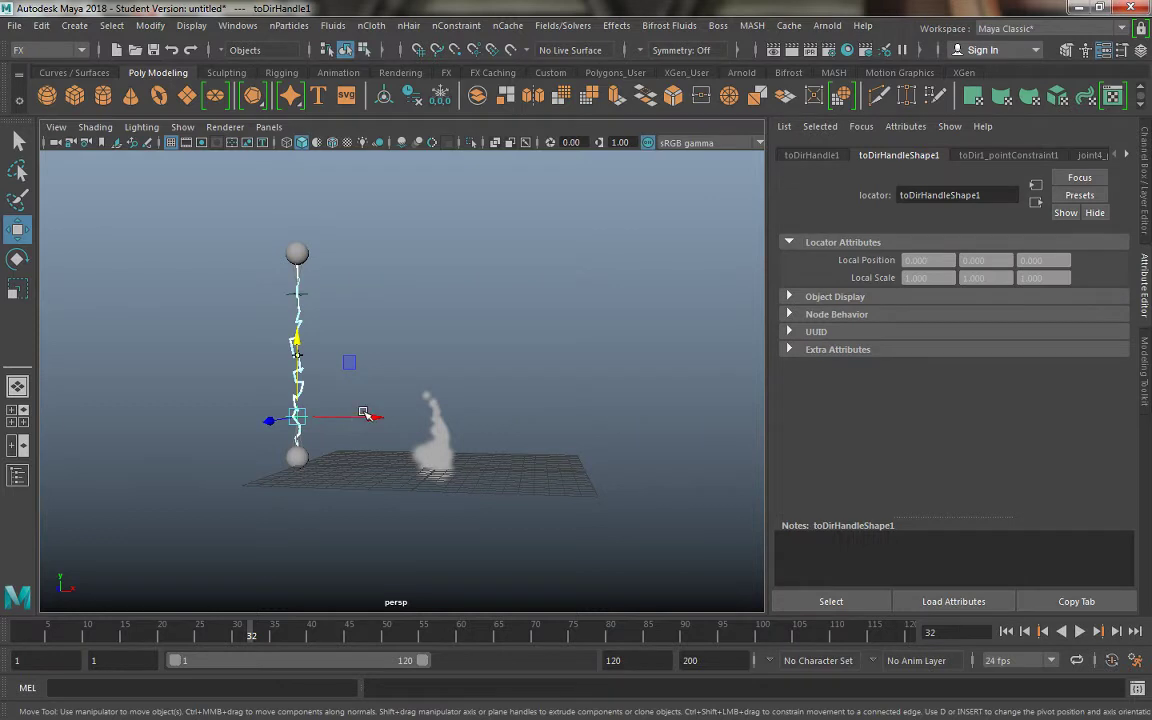
left_click_drag(368, 414, 300, 387)
left_click(336, 289)
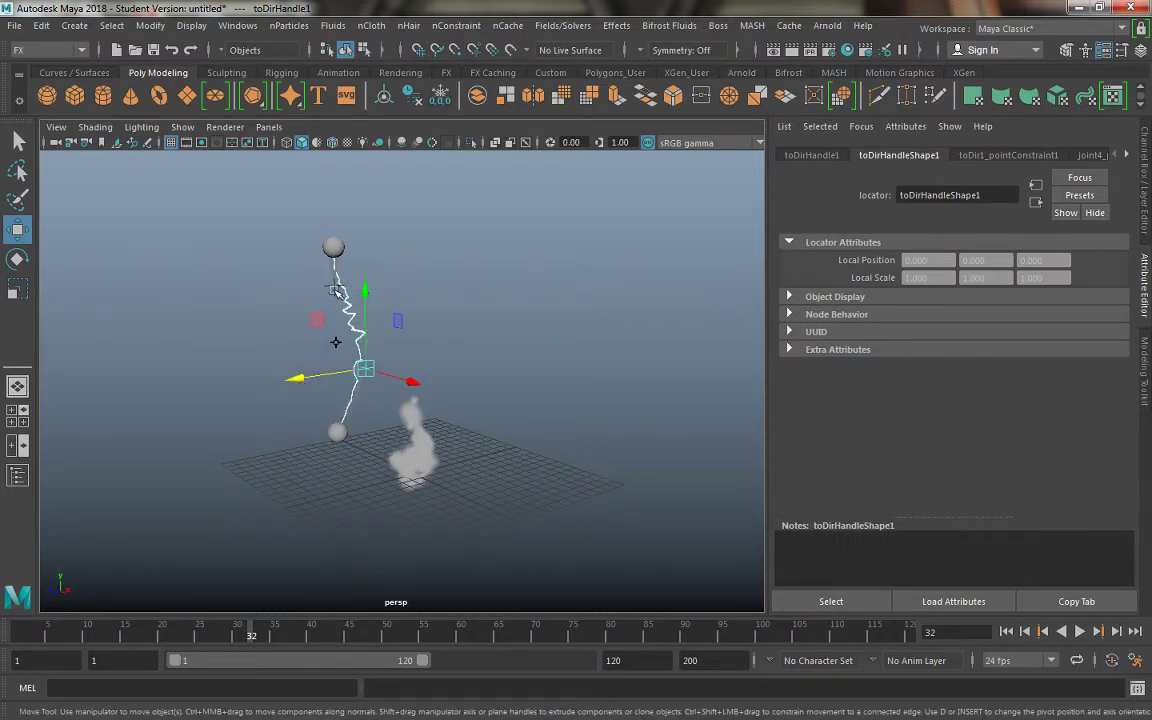
left_click_drag(309, 332, 425, 350, "alt")
left_click_drag(366, 306, 430, 308)
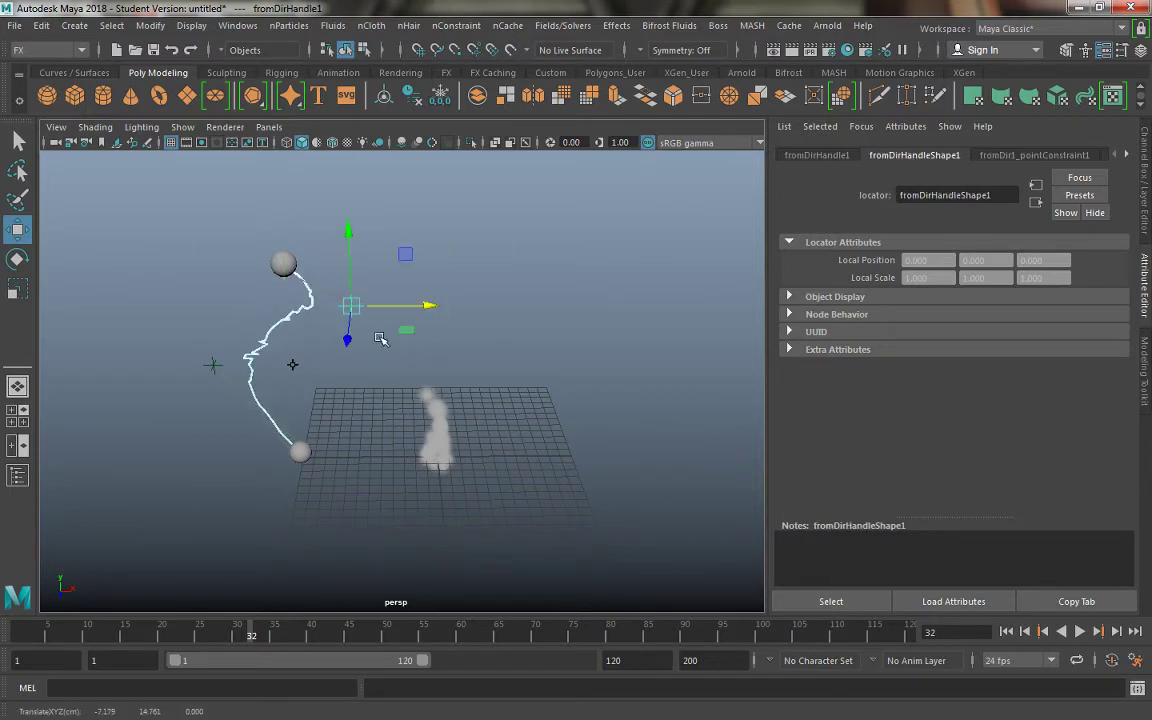
left_click_drag(266, 379, 212, 382, "alt")
left_click_drag(305, 333, 366, 348)
left_click(325, 366)
left_click_drag(280, 378, 298, 368, "alt")
right_click_drag(298, 368, 359, 397, "alt")
mouse_move(359, 397)
left_mouse_down("alt")
mouse_move(342, 419)
mouse_move(352, 419)
left_mouse_up("alt")
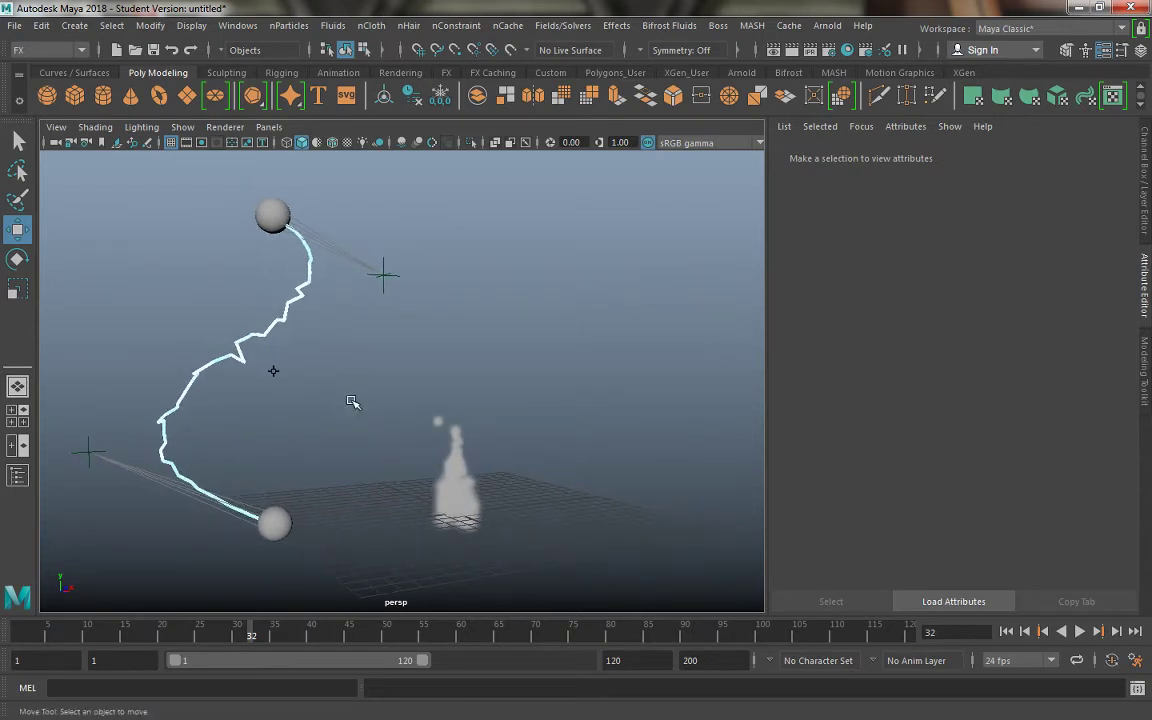
Try to move the lower lightning sphere along the X axis, and undo the move
left_click(275, 515)
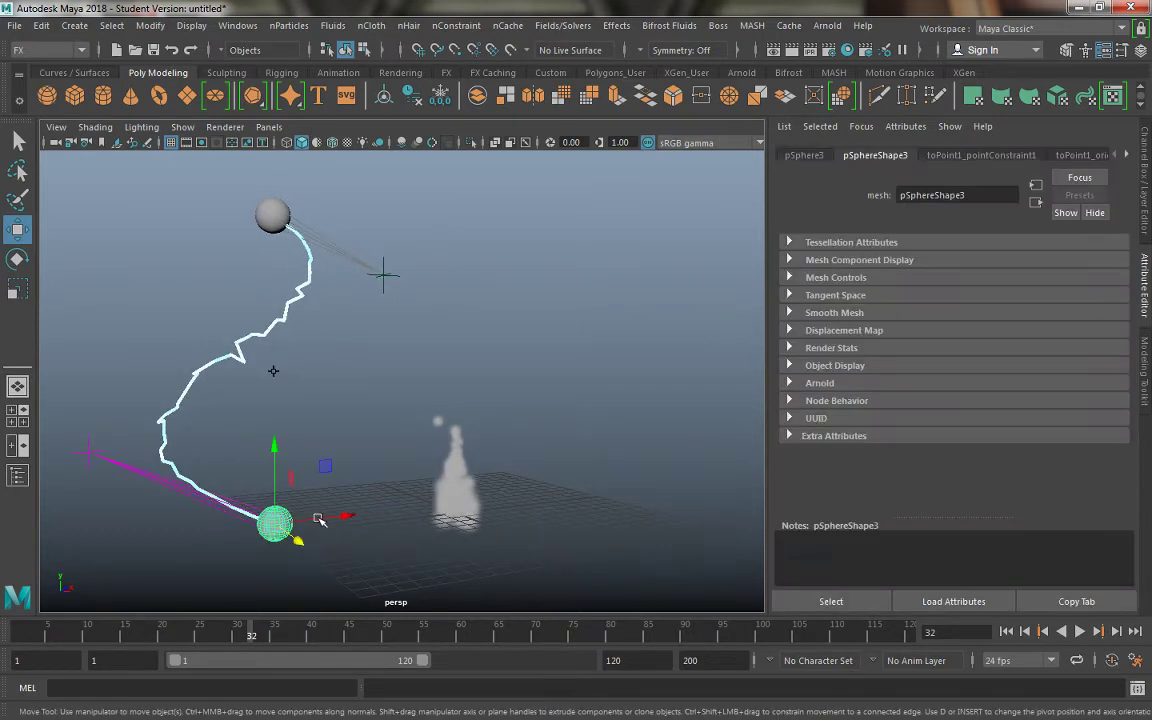
mouse_move(342, 514)
left_mouse_down()
mouse_move(255, 540)
mouse_move(430, 523)
mouse_move(334, 524)
mouse_move(352, 530)
left_mouse_up()
key("ctrl+z")
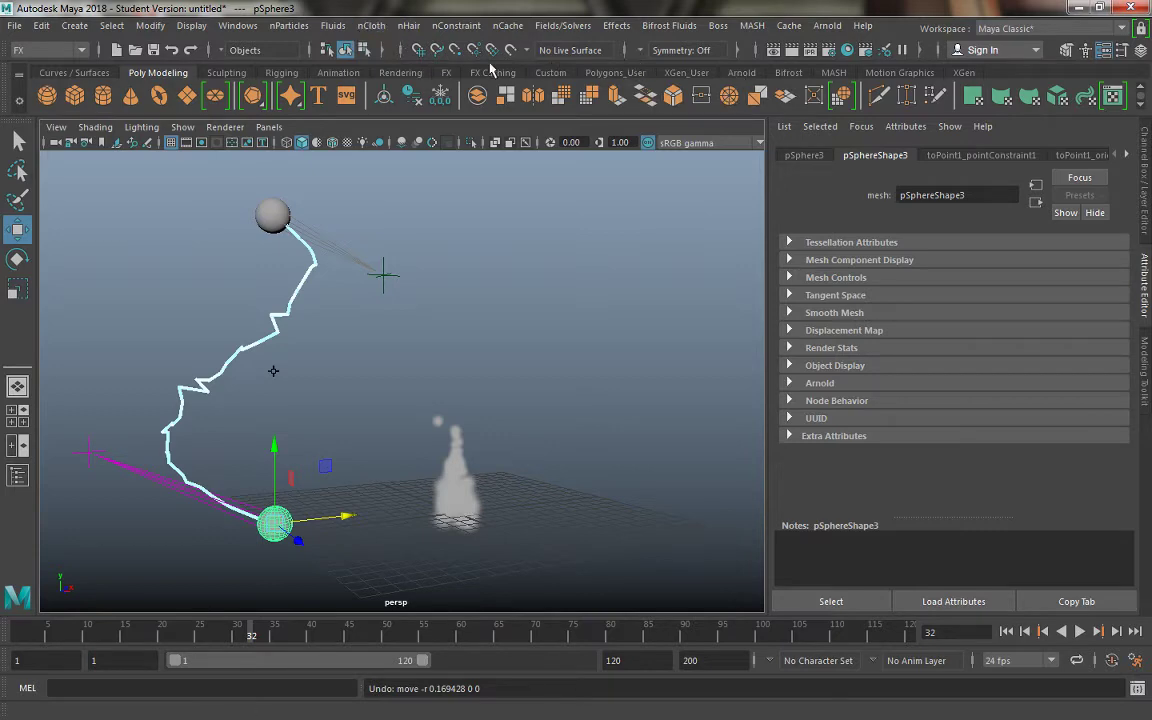
Render frame 32 from the perspective view to check the curved lightning beside the fire, and close the image
left_click(402, 73)
left_click(689, 97)
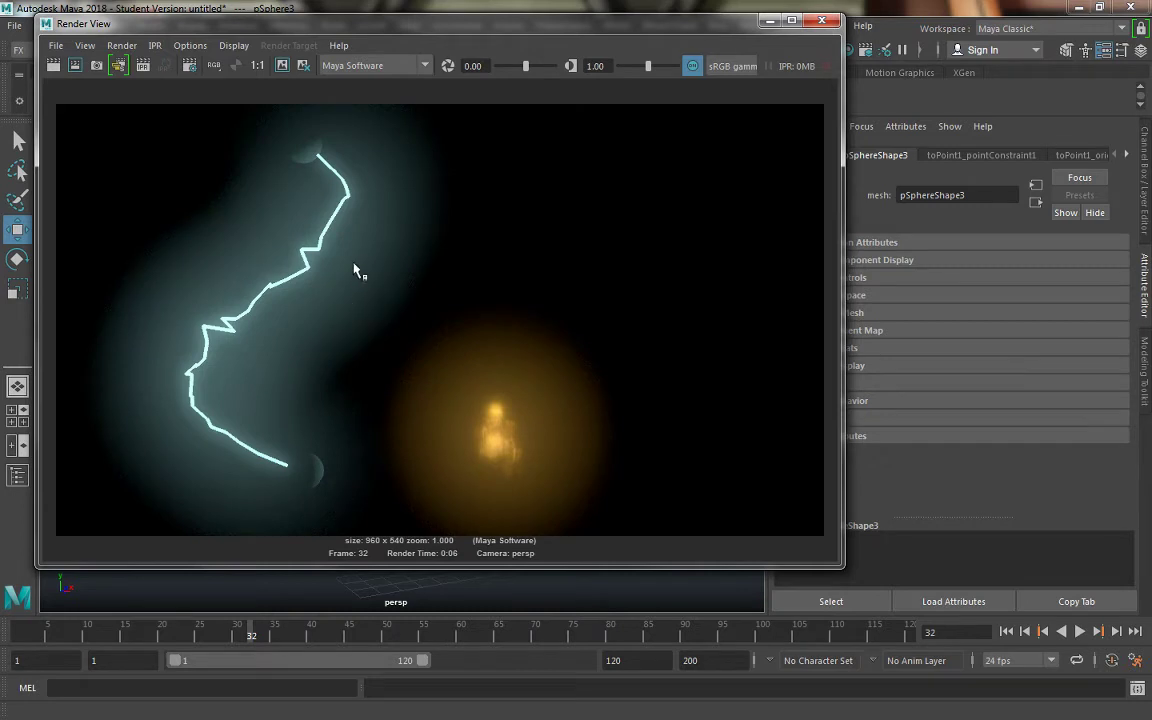
left_click(821, 21)
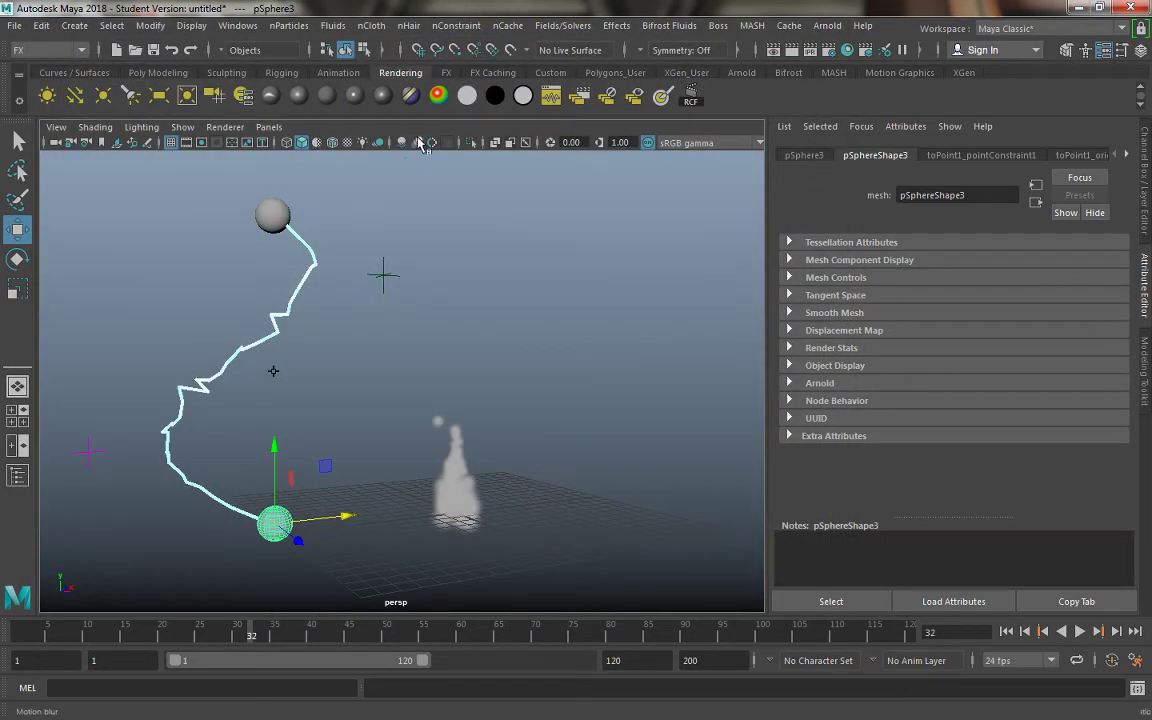
Delete the curved lightning effect, keeping its two spheres
left_click(215, 497)
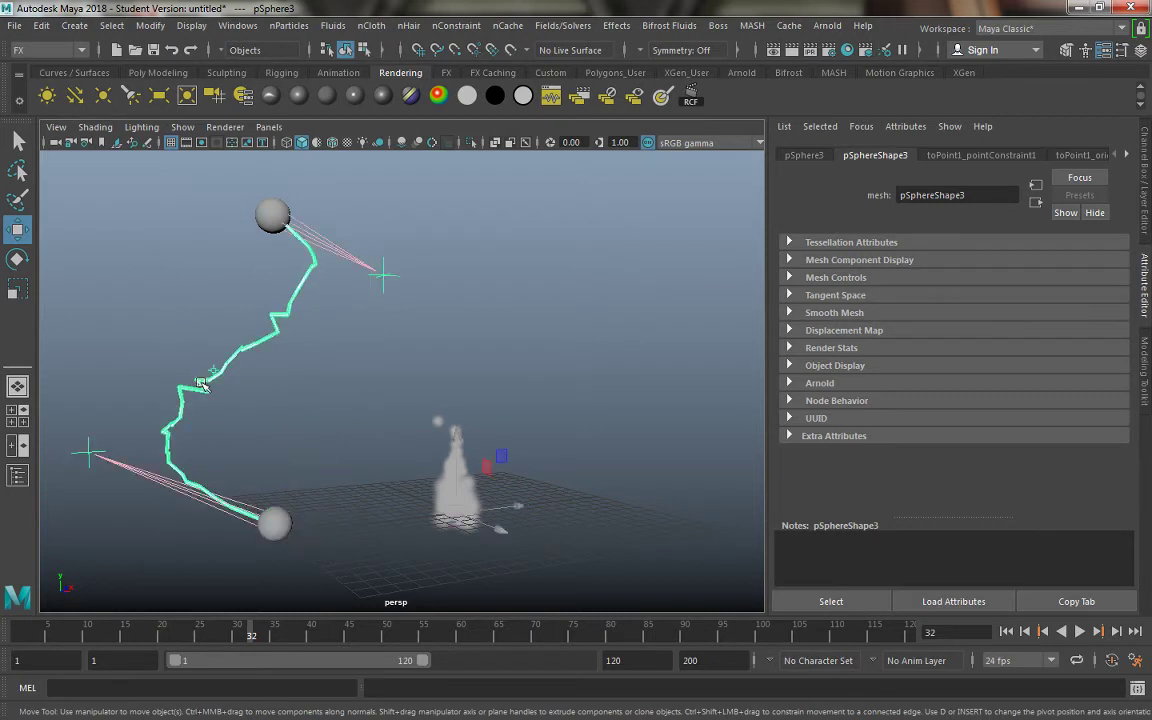
left_click_drag(340, 710, 388, 577)
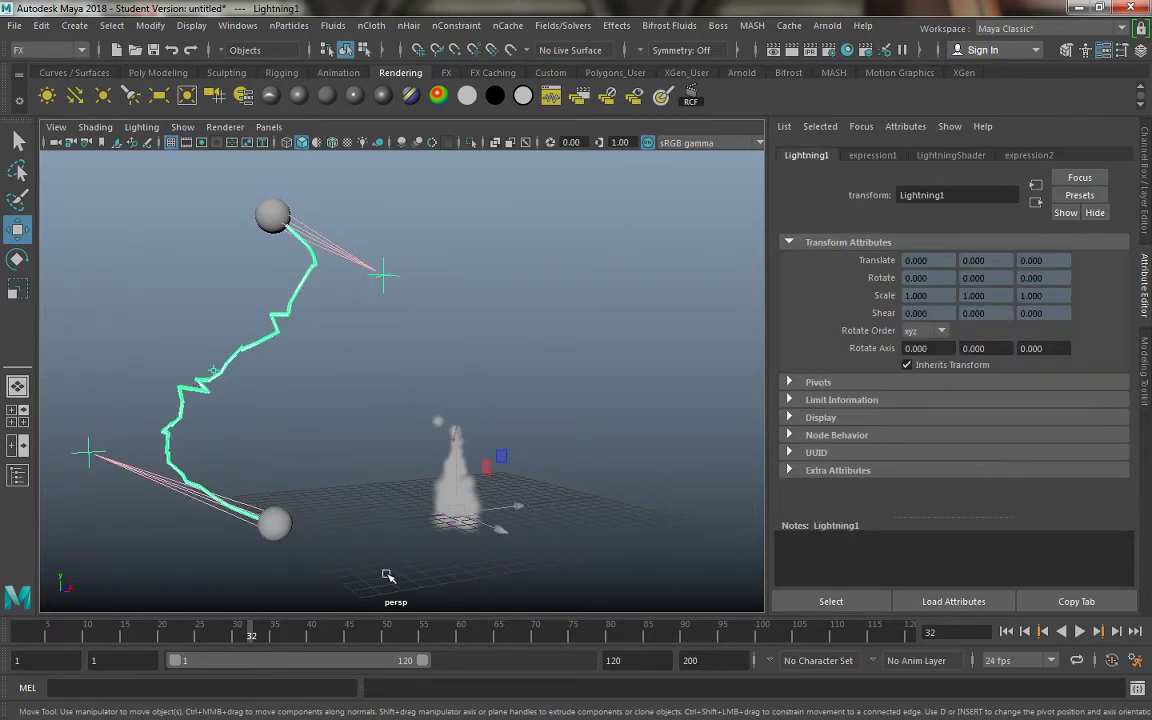
key("Delete")
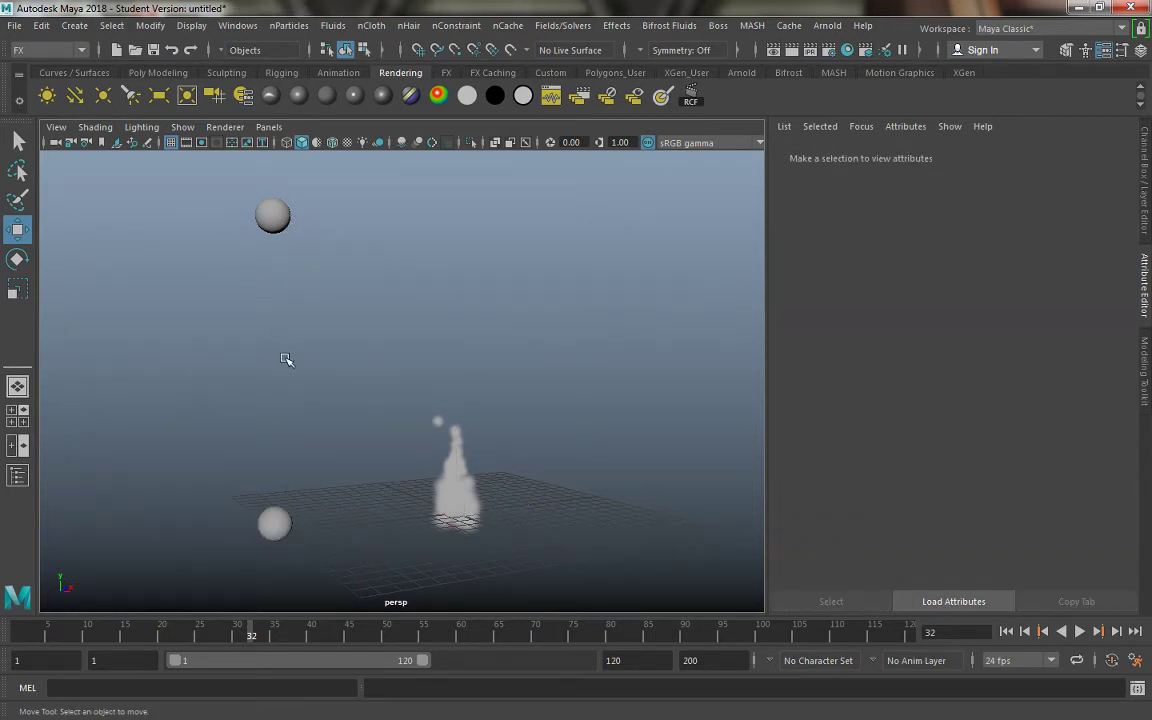
Create a new Lightning effect between the upper and lower spheres with a glow intensity of 0.05
left_click(281, 216)
left_click(284, 530, "shift")
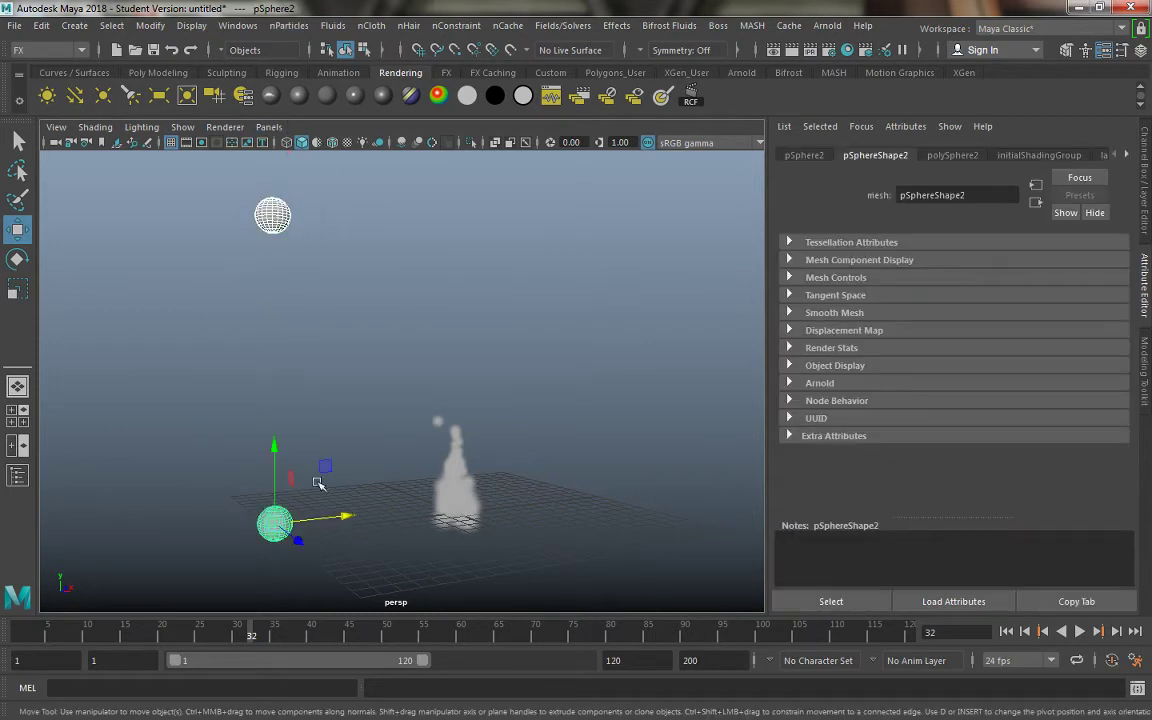
left_click(616, 25)
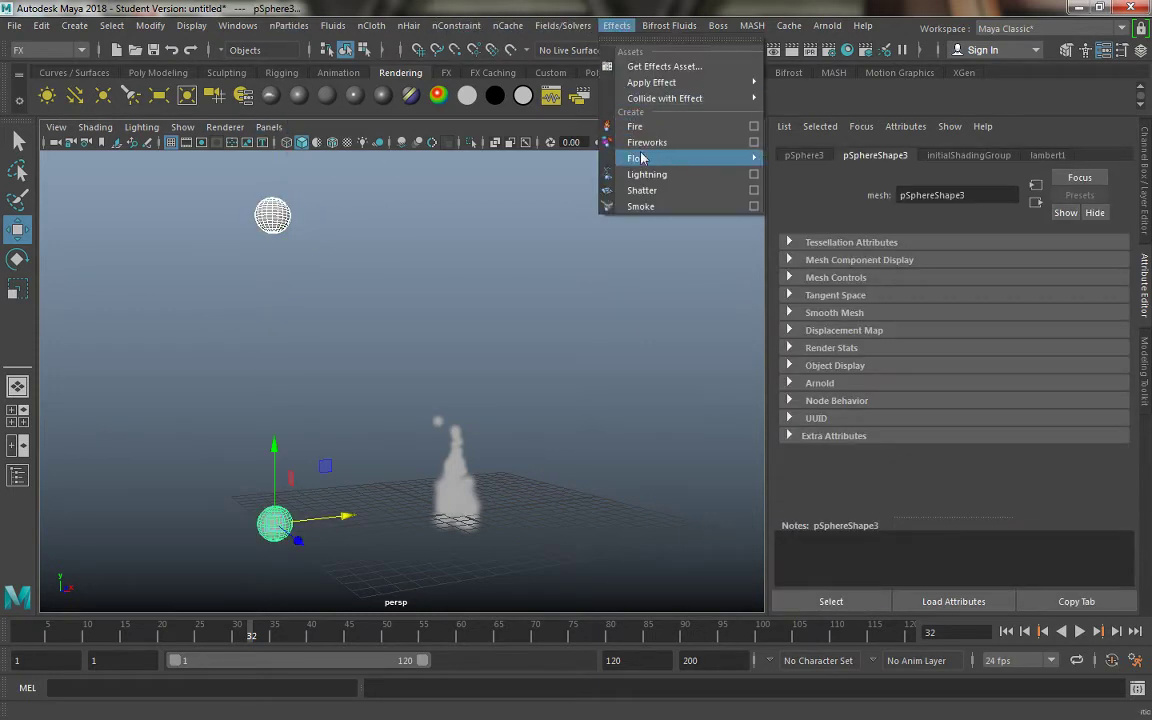
left_click(753, 174)
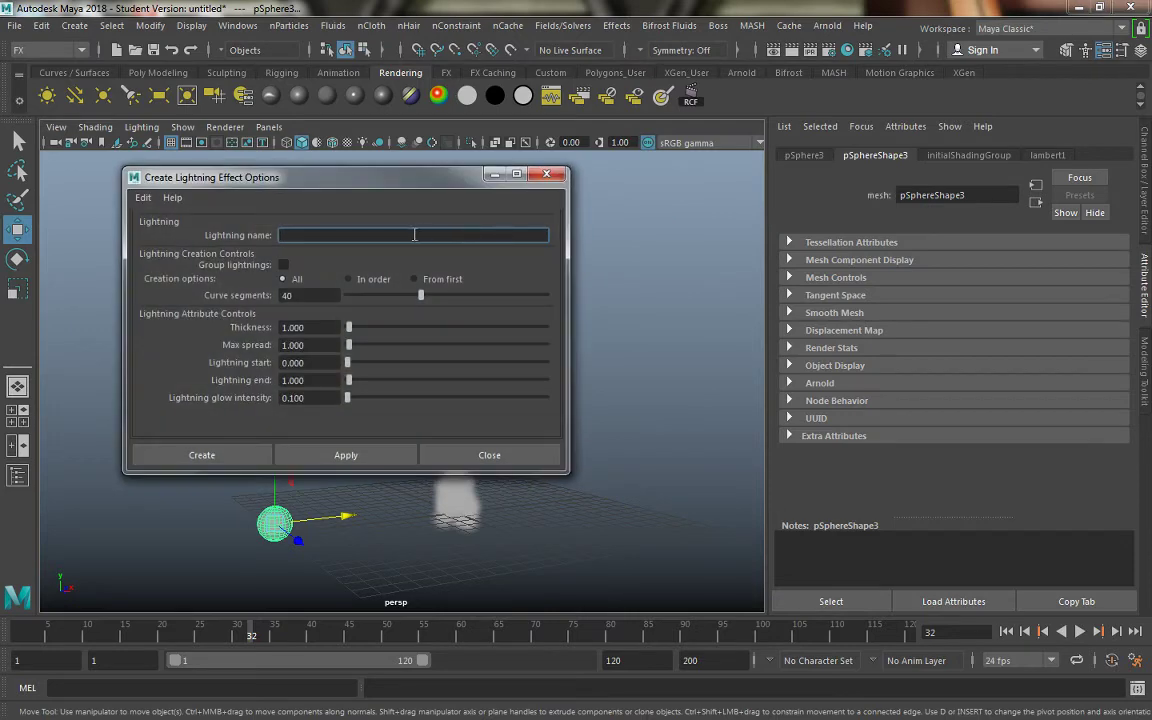
left_click(328, 397)
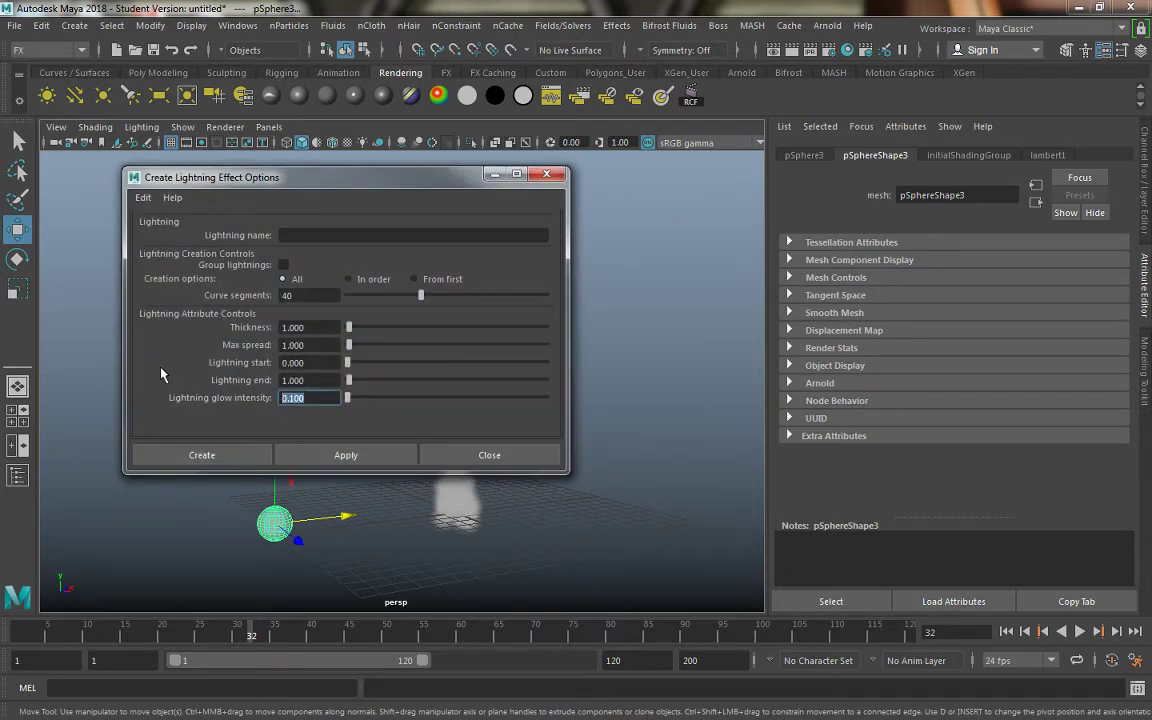
type(".05")
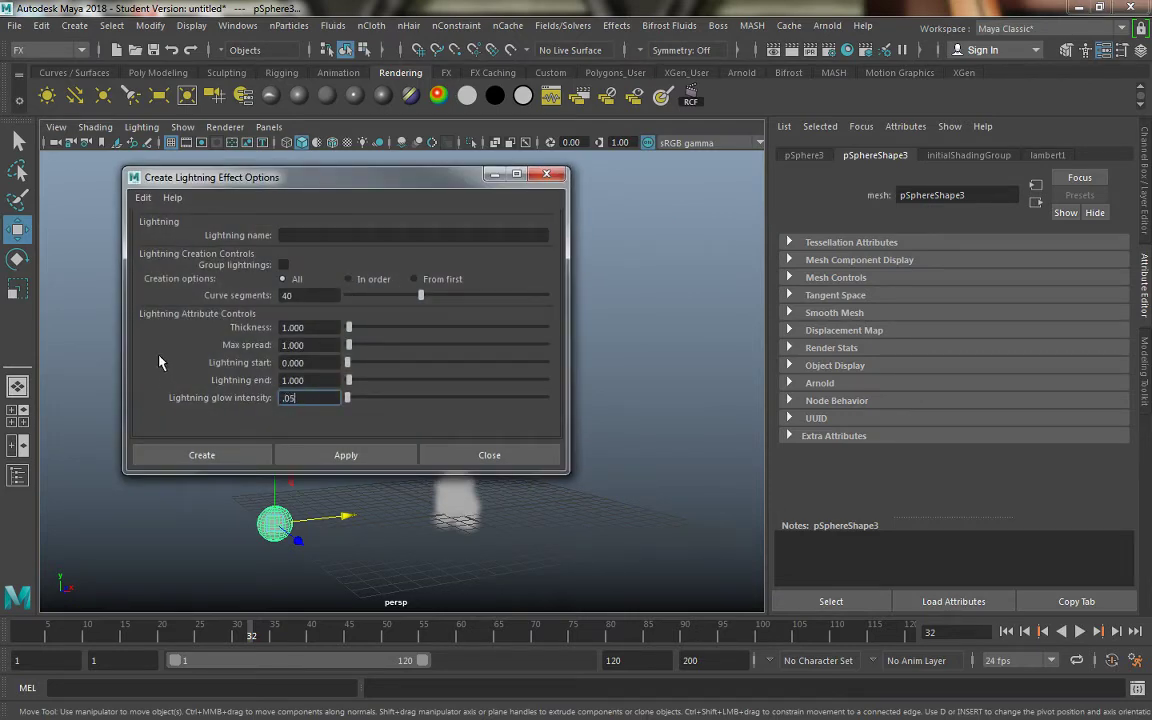
left_click(214, 458)
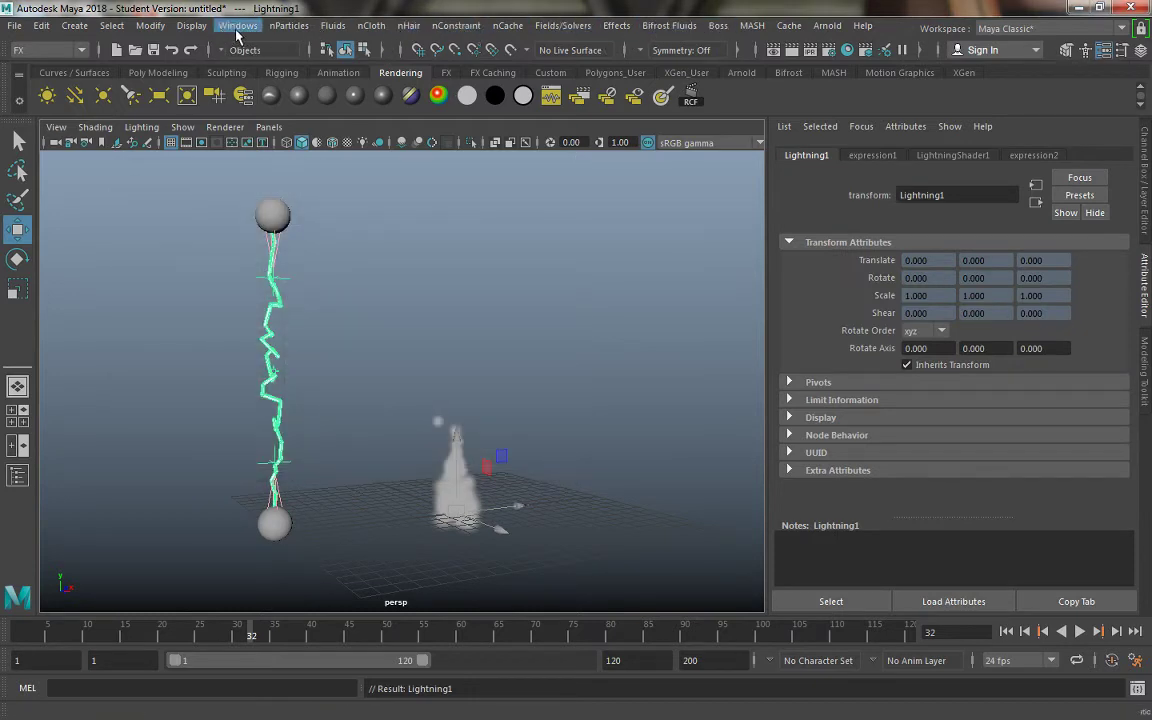
Render frame 32 again to check the glow of the new straight lightning bolt, and close the image
left_click(158, 73)
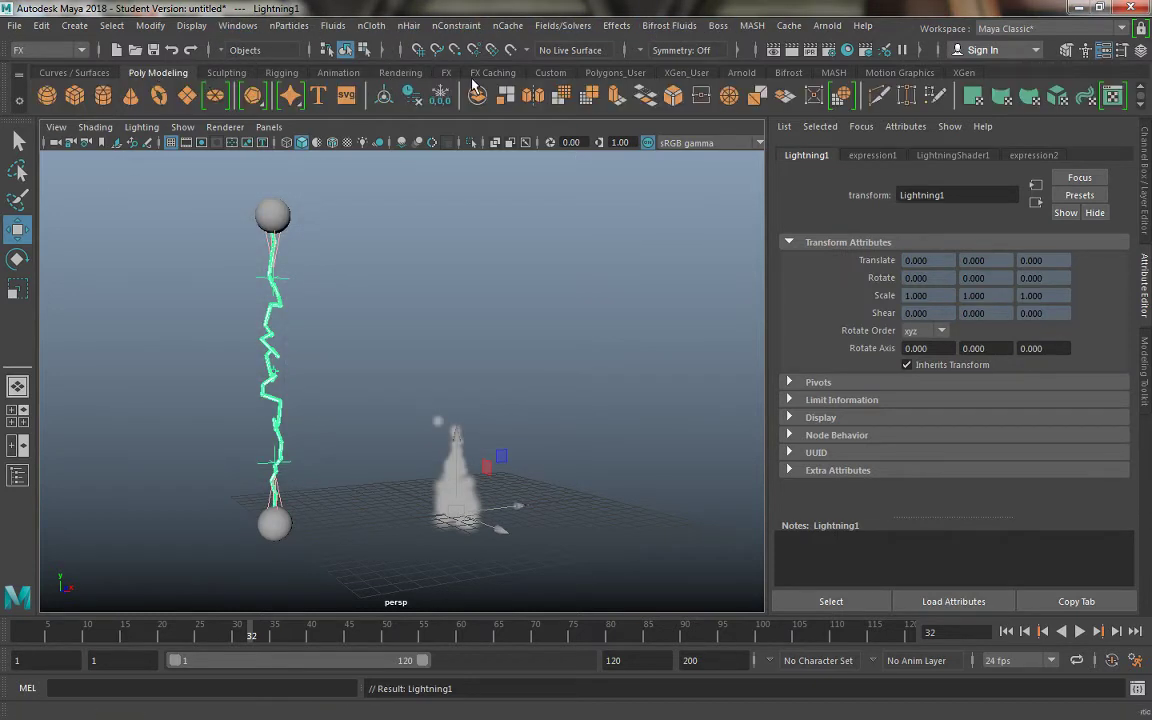
left_click(400, 73)
left_click(692, 96)
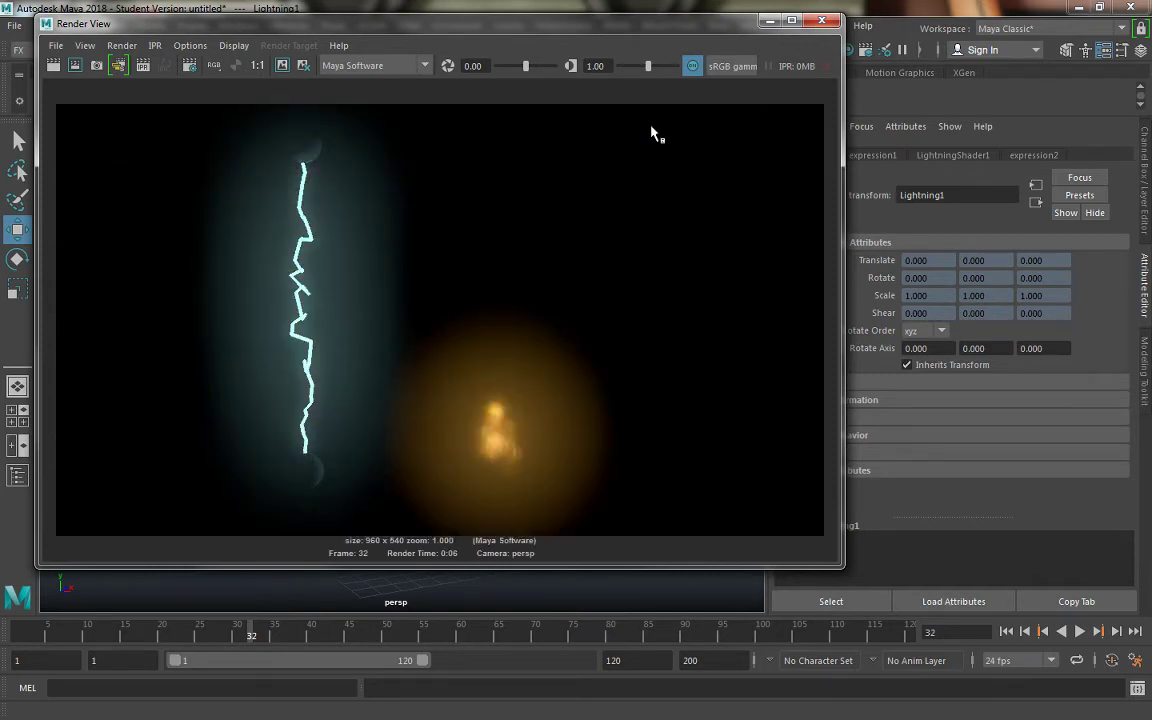
left_click(822, 20)
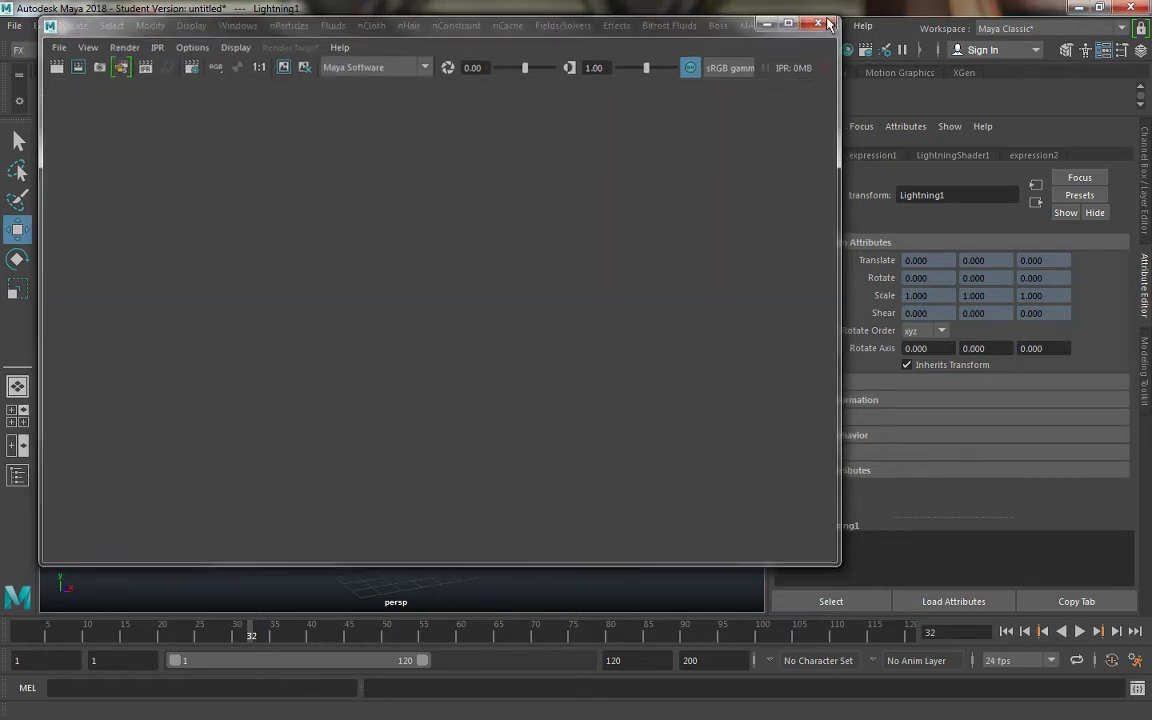
Play the animation to preview the new lightning bolt, stop at frame 55, and clear the selection
left_click(1080, 632)
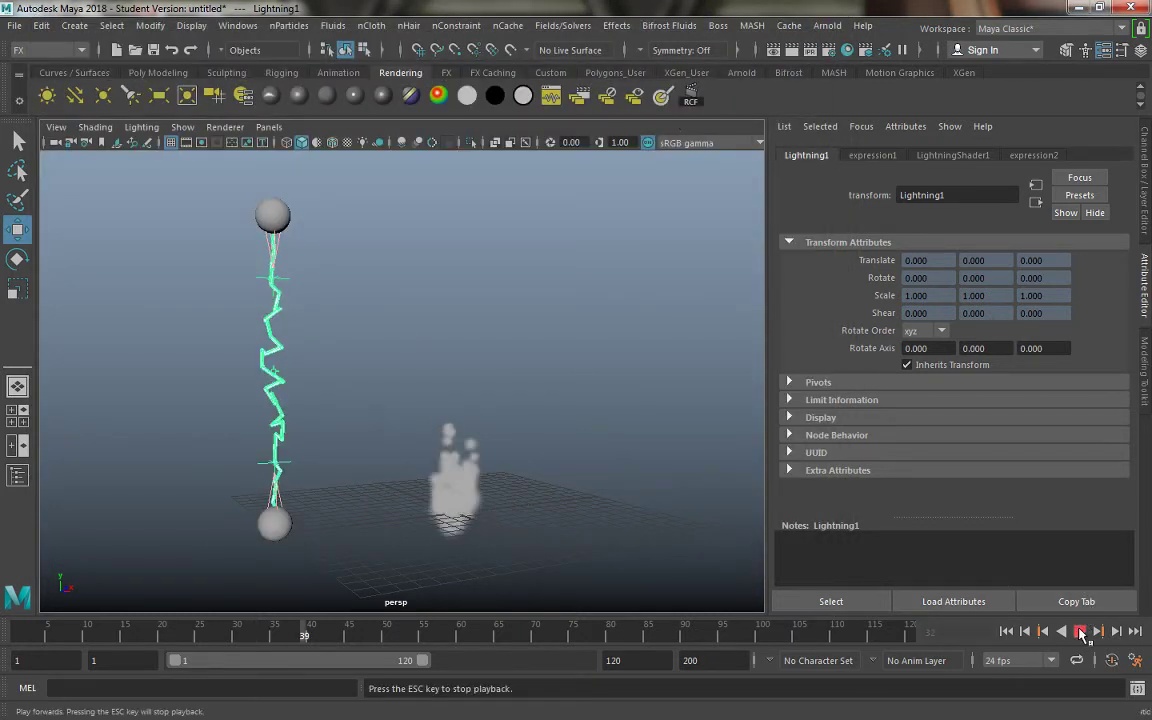
left_click(245, 420)
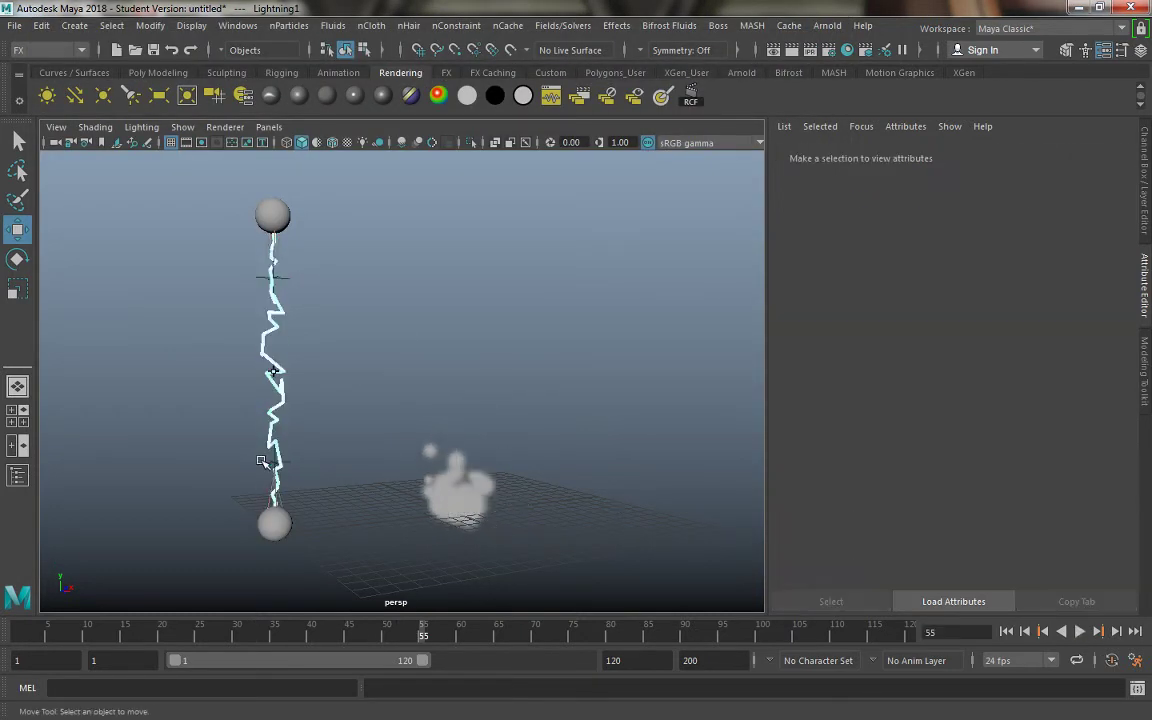
Bend the lightning bolt by moving its lower direction handle to about X -6.4, Z 17.7 and its upper one to about Z -6.4
left_click(276, 410)
left_click_drag(352, 461, 240, 465)
left_click(275, 277)
left_click_drag(321, 342, 245, 410, "alt")
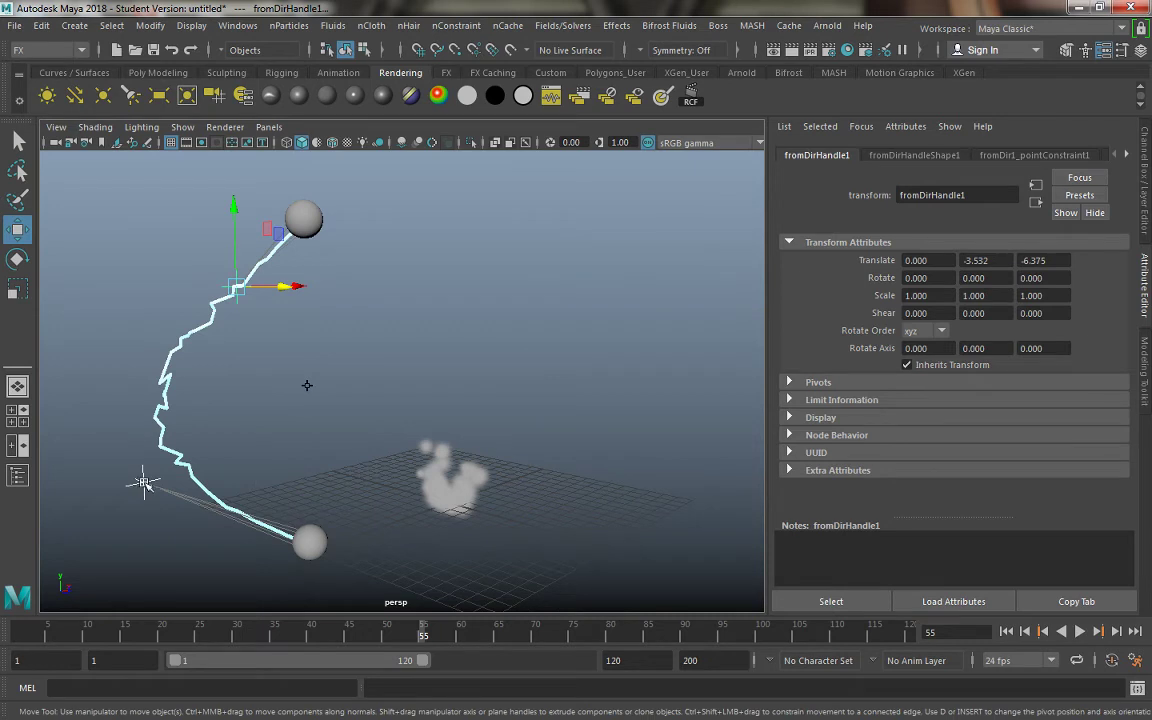
Shape the lightning into an S-curve by moving the lower direction handle farther along negative X and the upper one to about X 14.6
left_click(143, 484)
left_click_drag(239, 527, 322, 400, "alt")
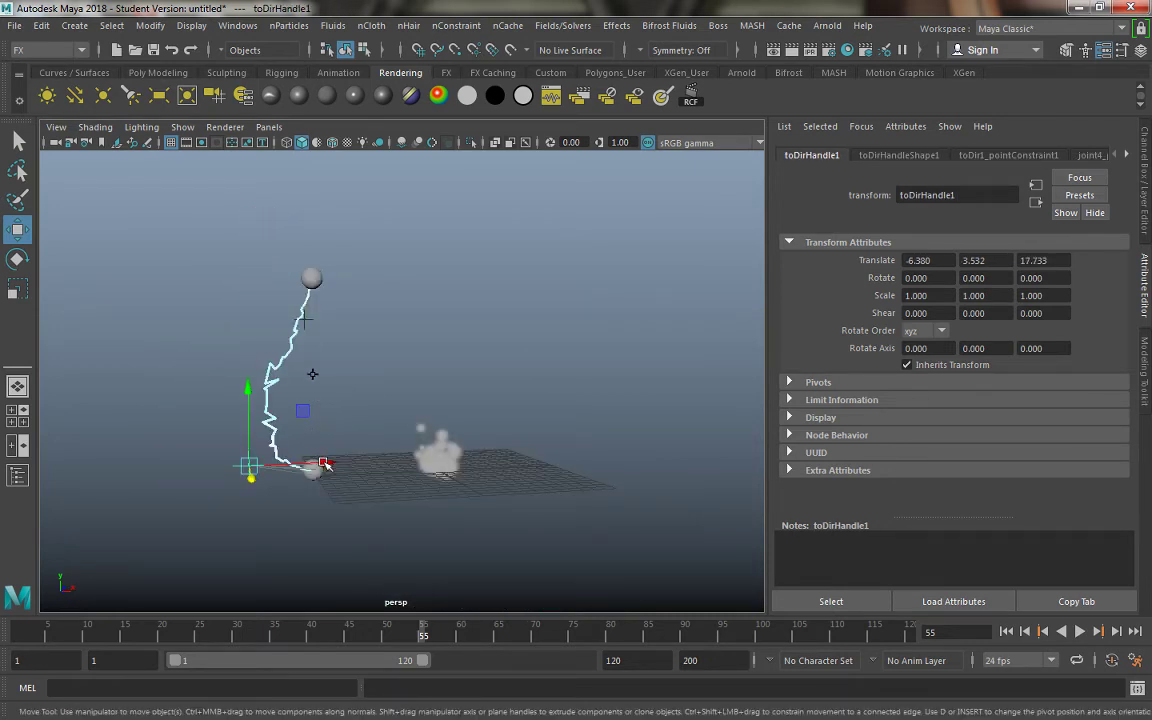
left_click_drag(325, 463, 203, 468)
left_click(298, 316)
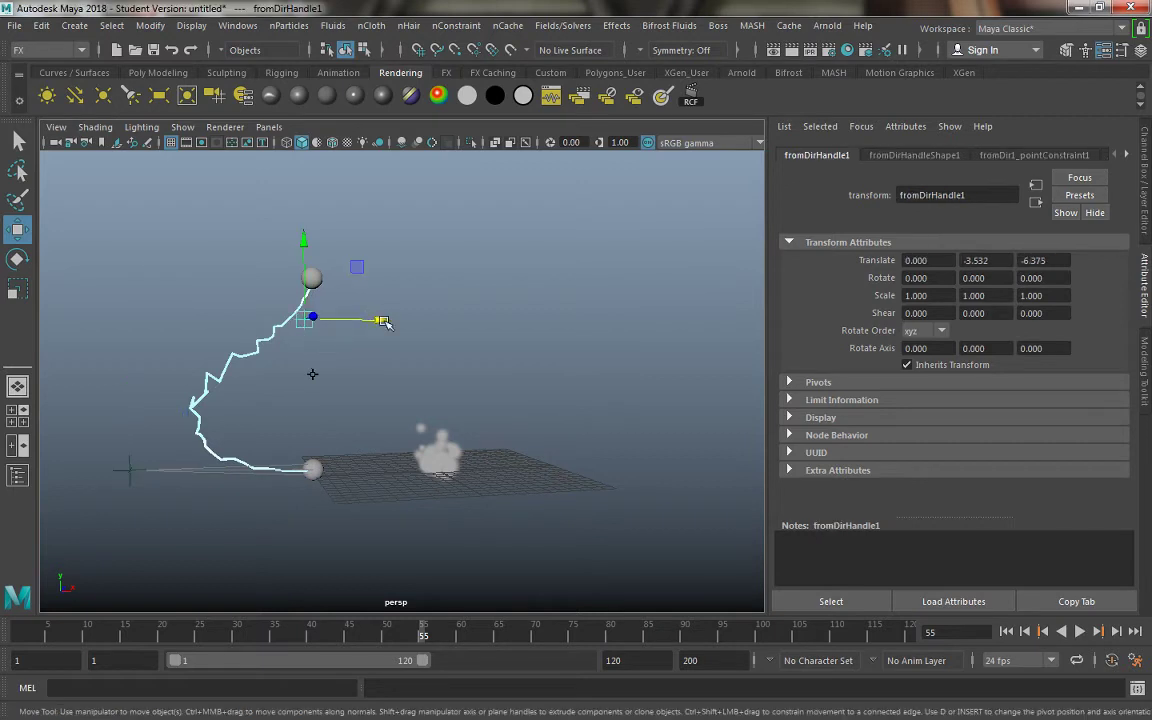
left_click_drag(383, 321, 530, 323)
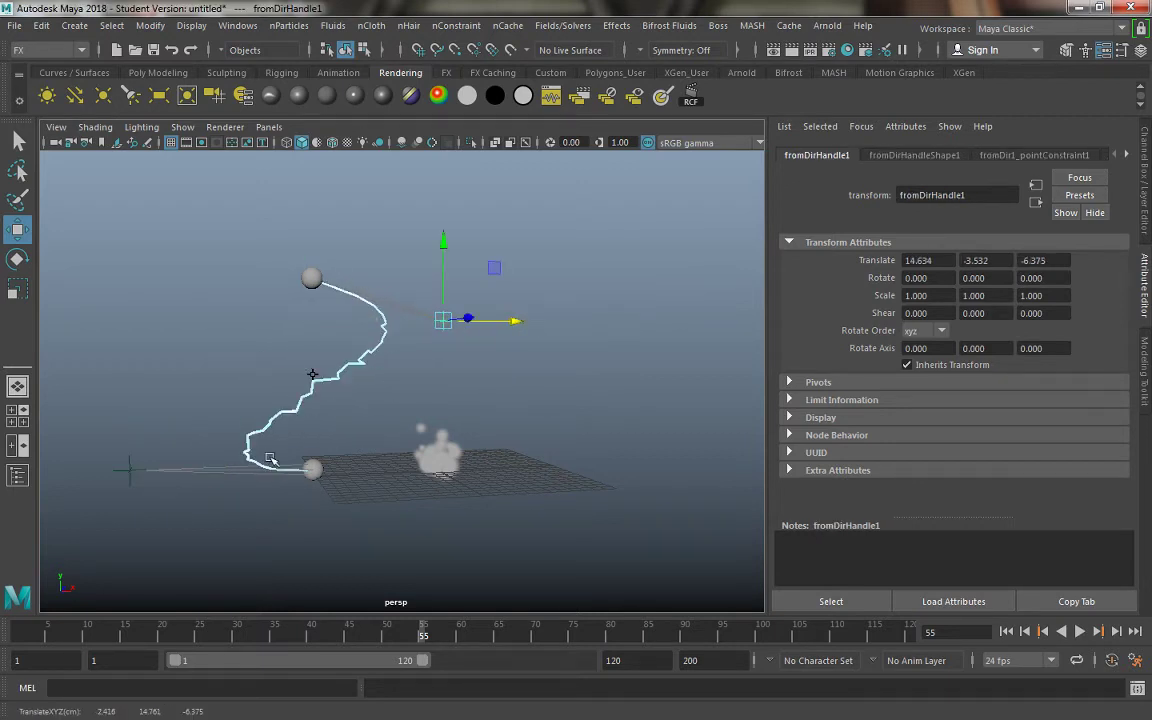
Assign the transparent lambert2 material to the upper and lower lightning spheres
left_click_drag(270, 458, 361, 408, "alt")
left_click(406, 261)
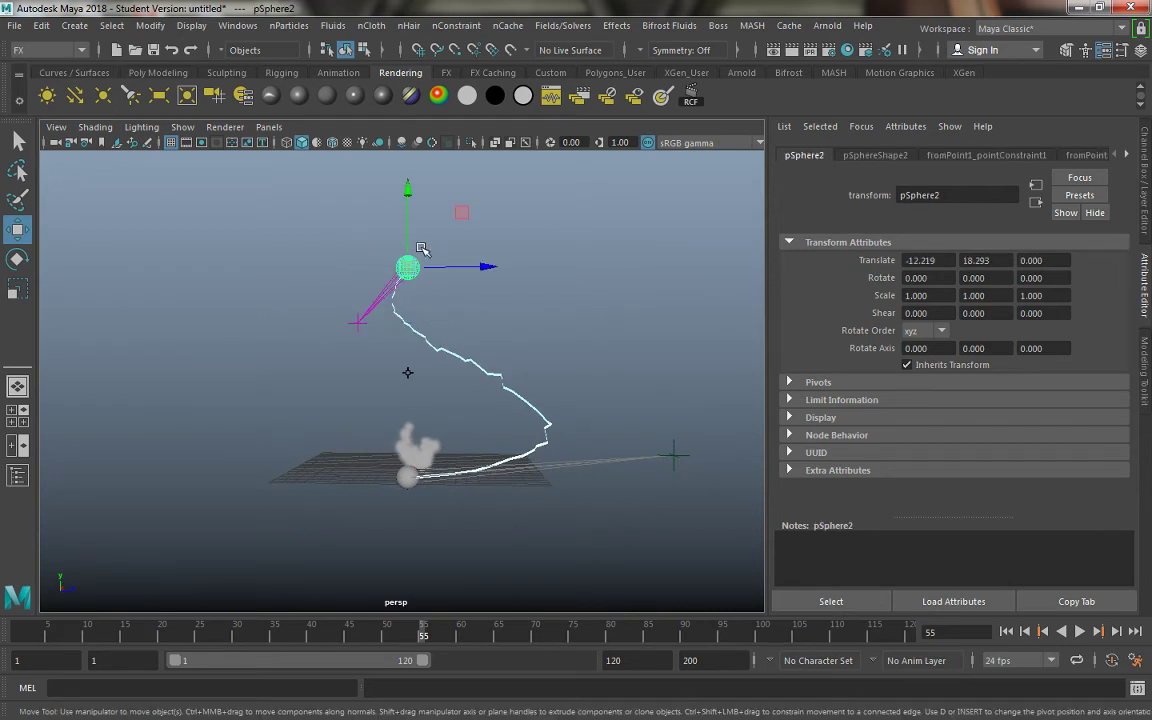
right_click_drag(412, 267, 553, 671)
left_click(395, 480)
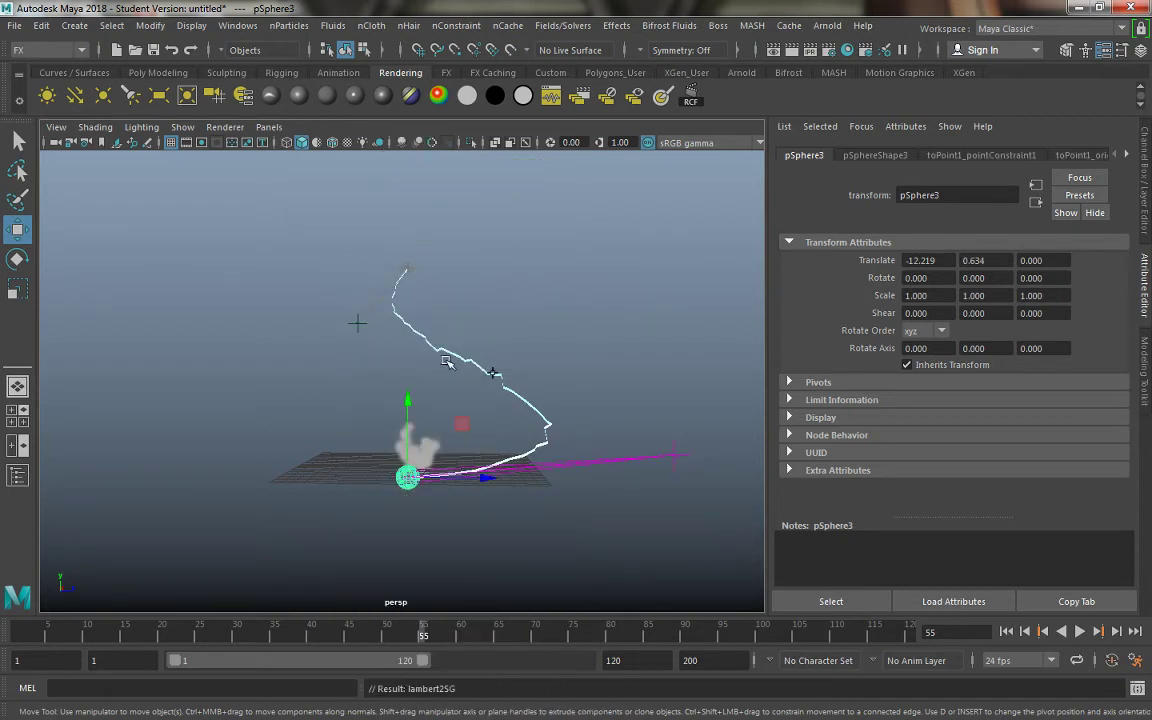
left_click(296, 452)
left_click_drag(296, 452, 424, 434, "alt")
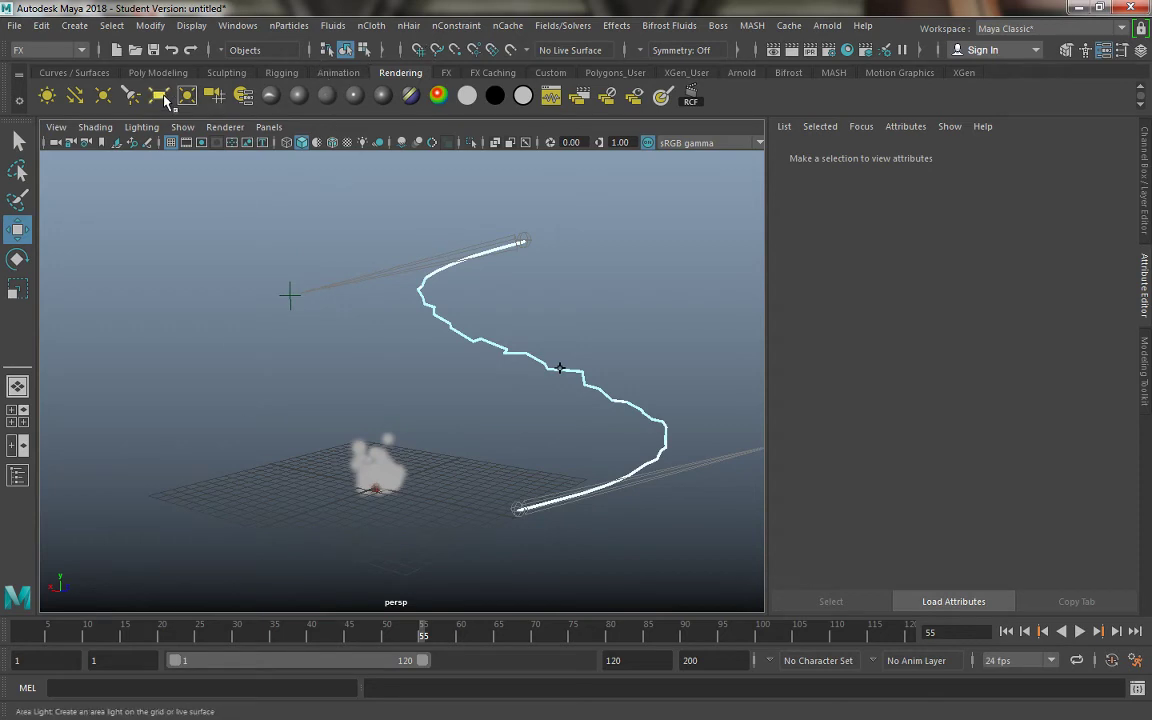
Create a new polygon sphere and move it beside the fire to about 13.1 on the X axis
left_click(136, 72)
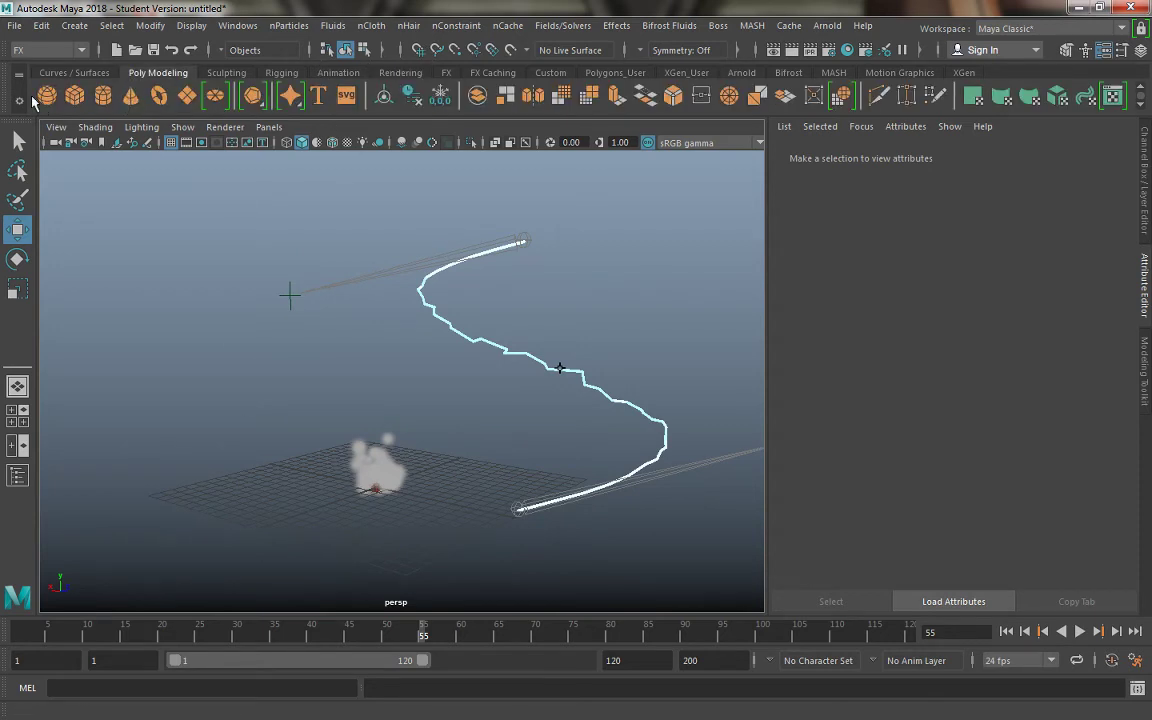
left_click(47, 95)
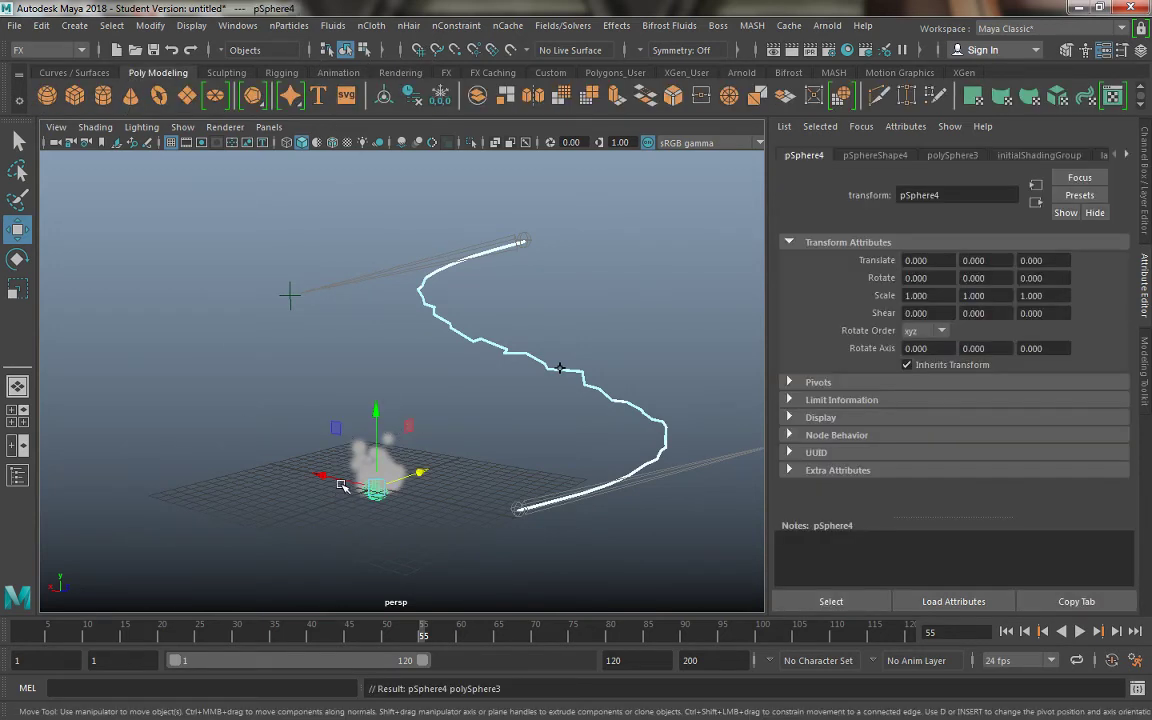
left_click_drag(322, 474, 208, 446)
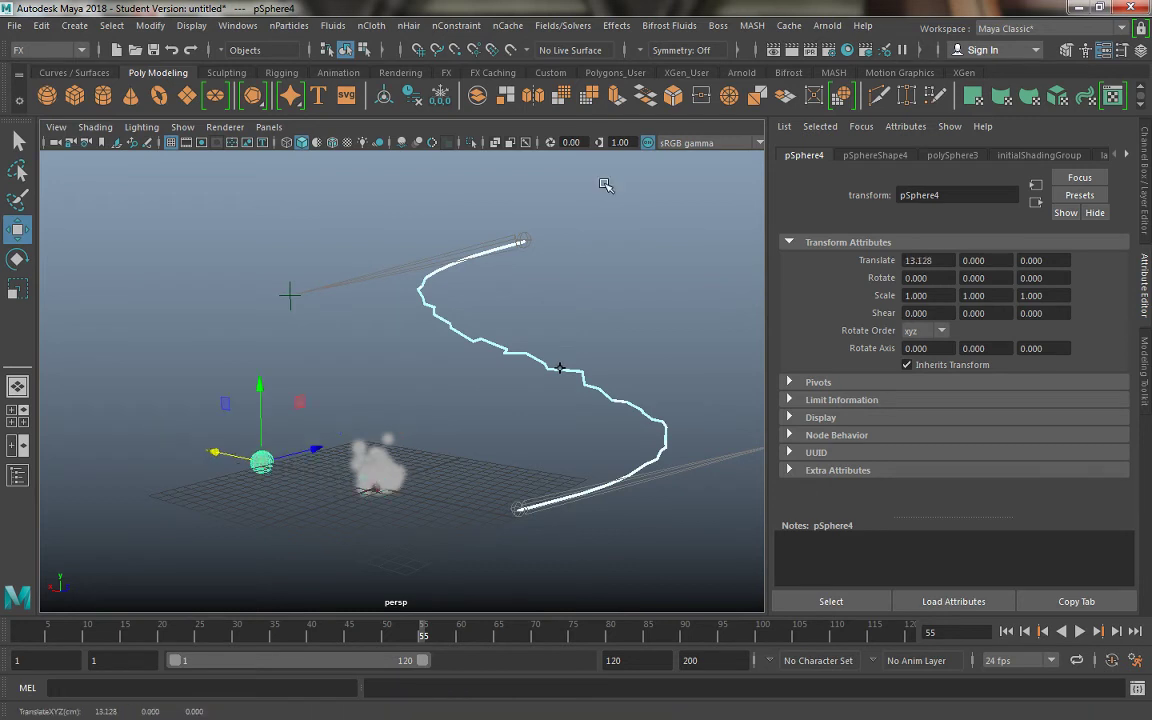
Create a Fireworks effect with the default options and play the animation, stopping at frame 58
left_click(615, 28)
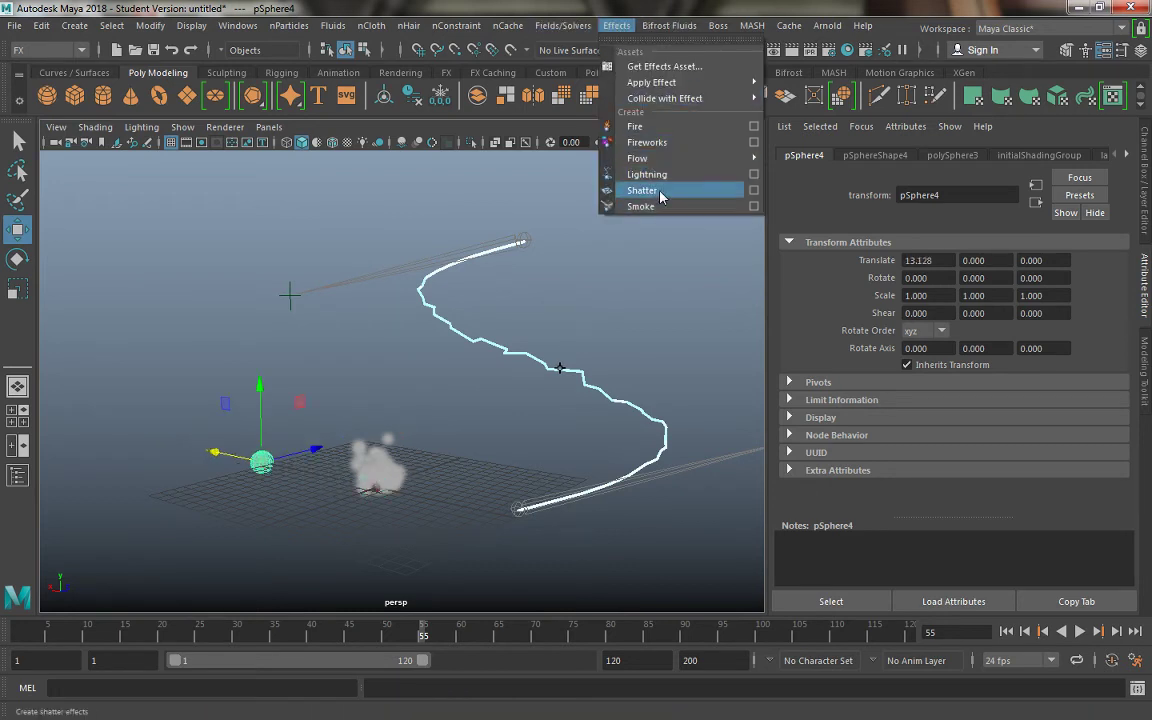
left_click(660, 145)
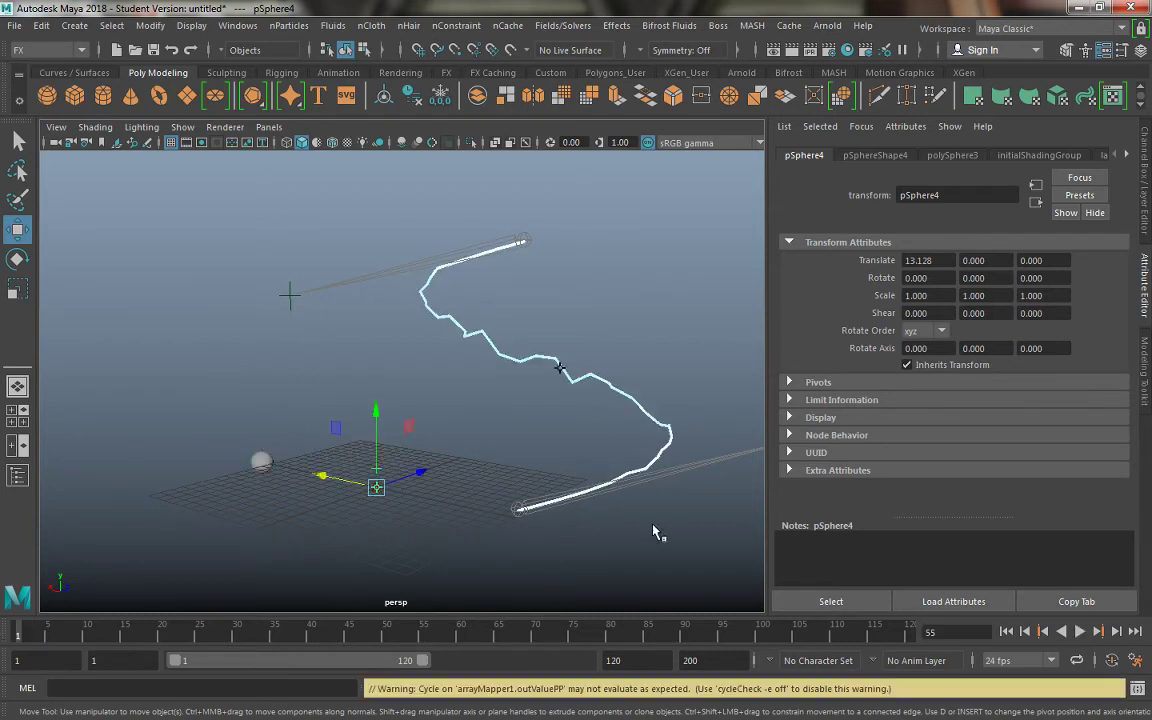
left_click(1080, 631)
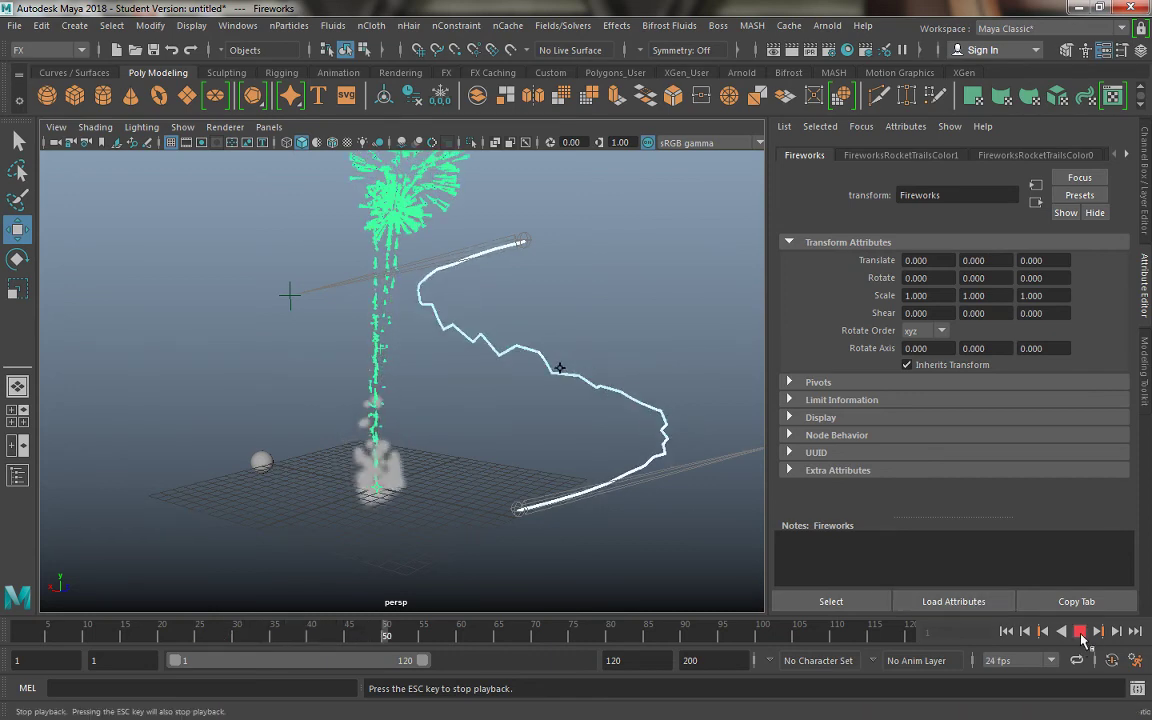
left_click(1081, 634)
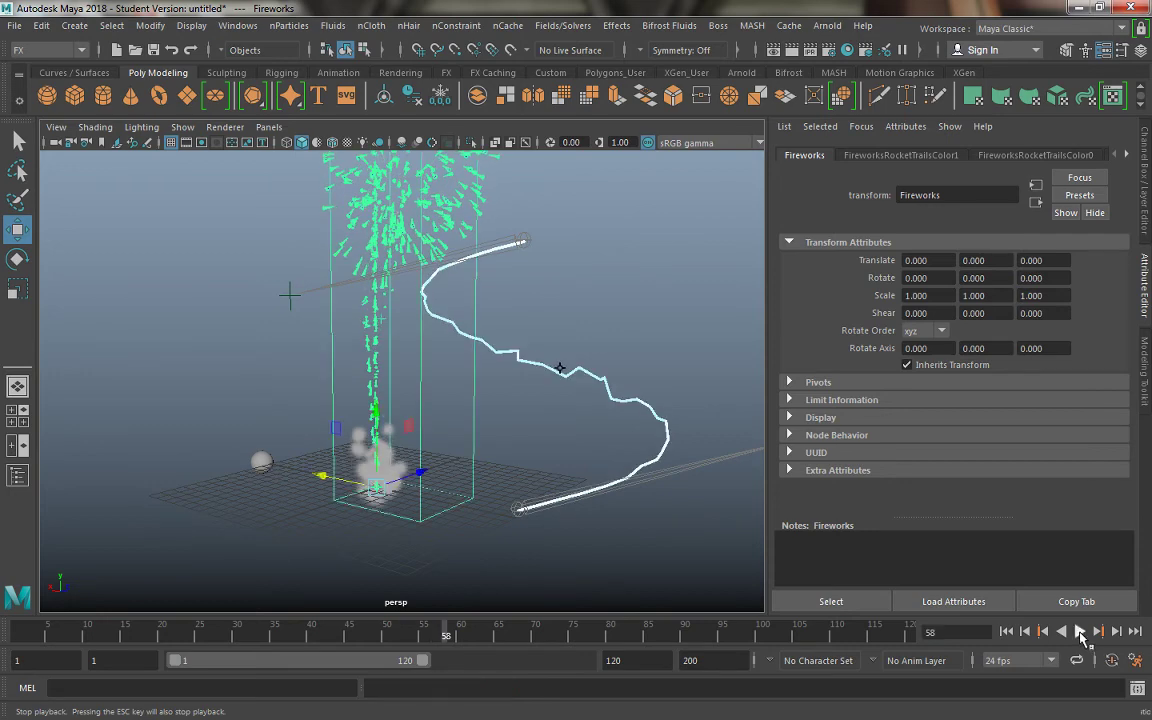
Render frame 58 from a perspective view that frames the fireworks bursts, the lightning and the fire
left_click_drag(519, 344, 245, 450, "alt")
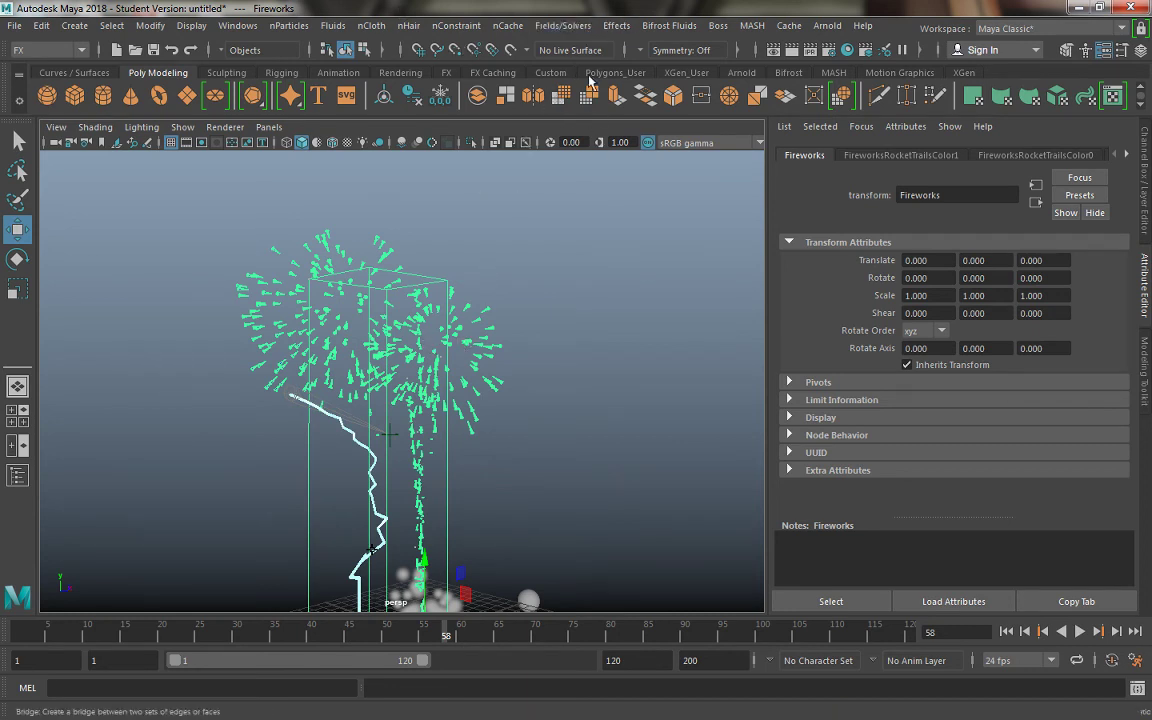
left_click(416, 74)
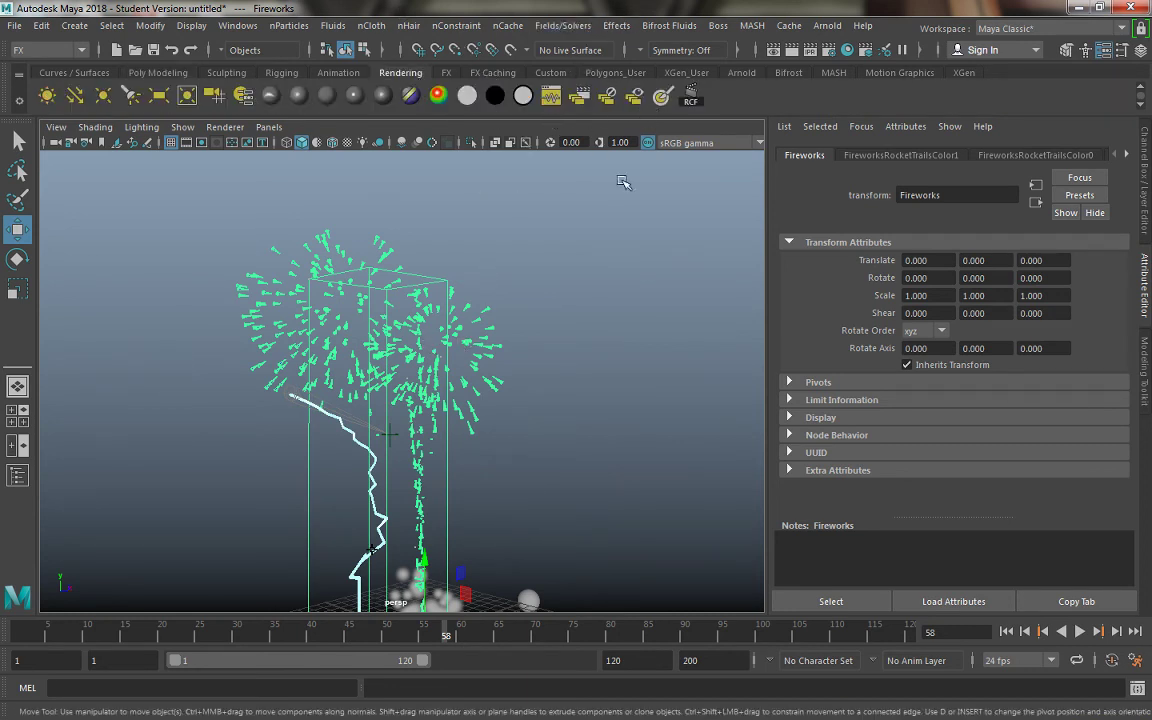
middle_click_drag(617, 309, 637, 266, "alt")
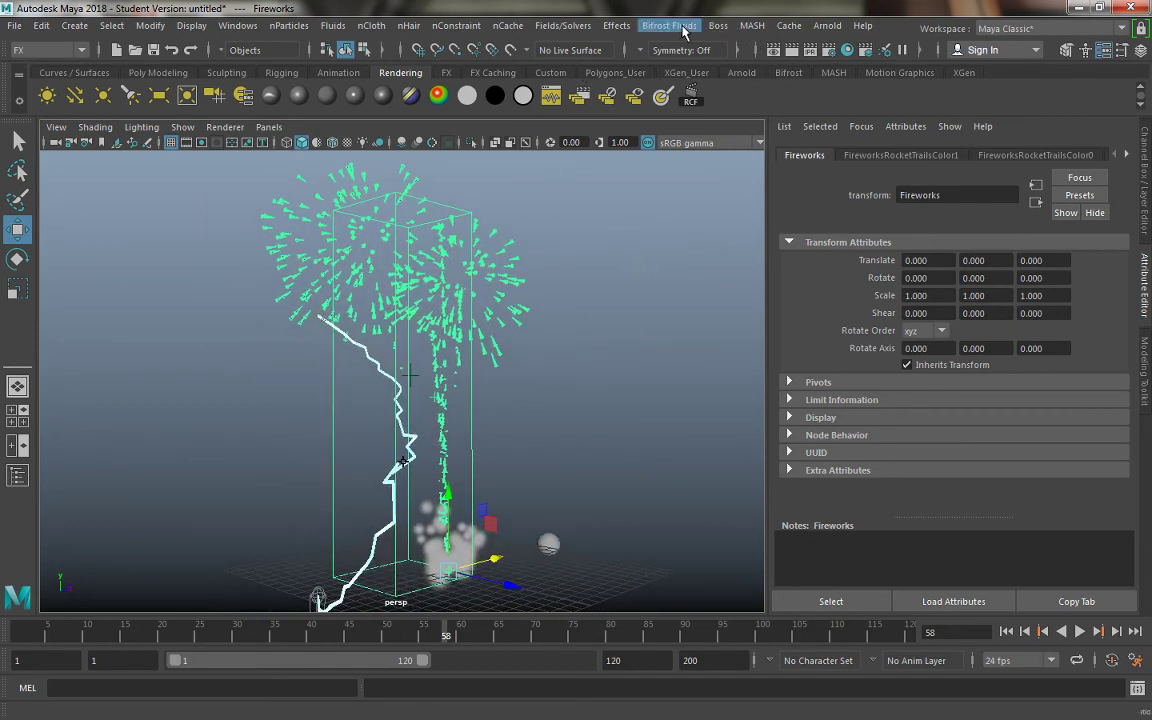
left_click(690, 95)
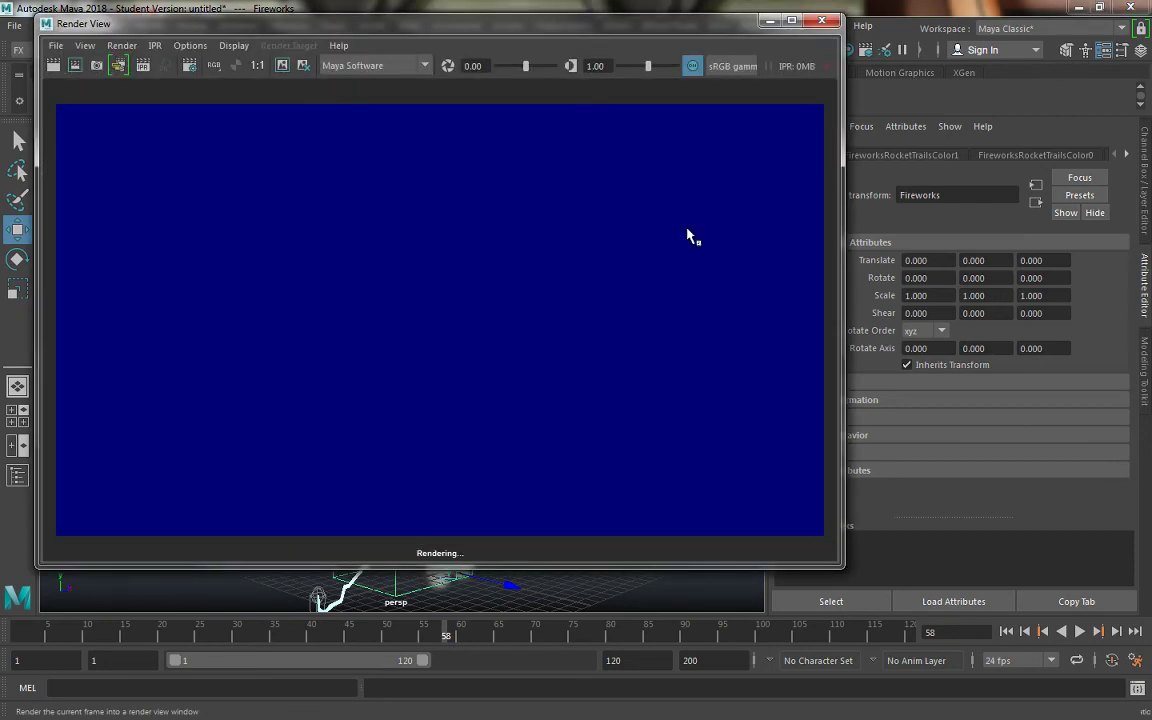